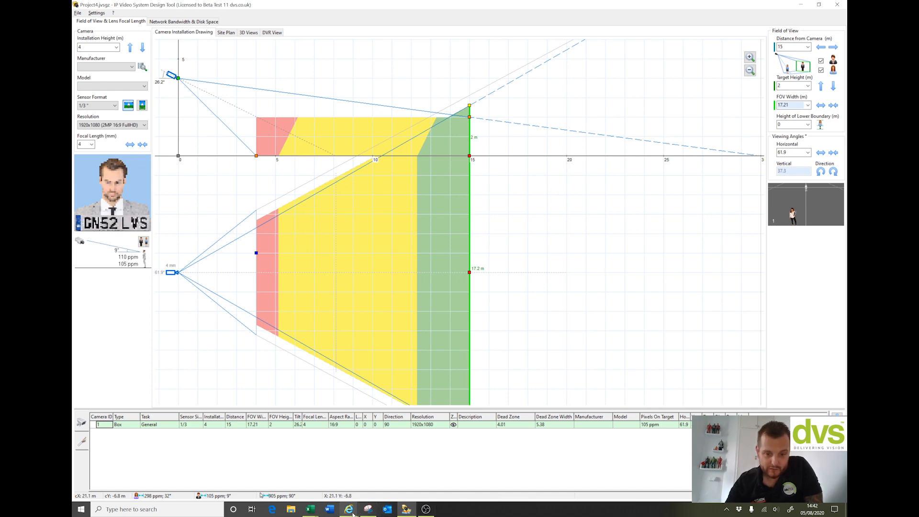
mouse_move(350, 512)
click(316, 474)
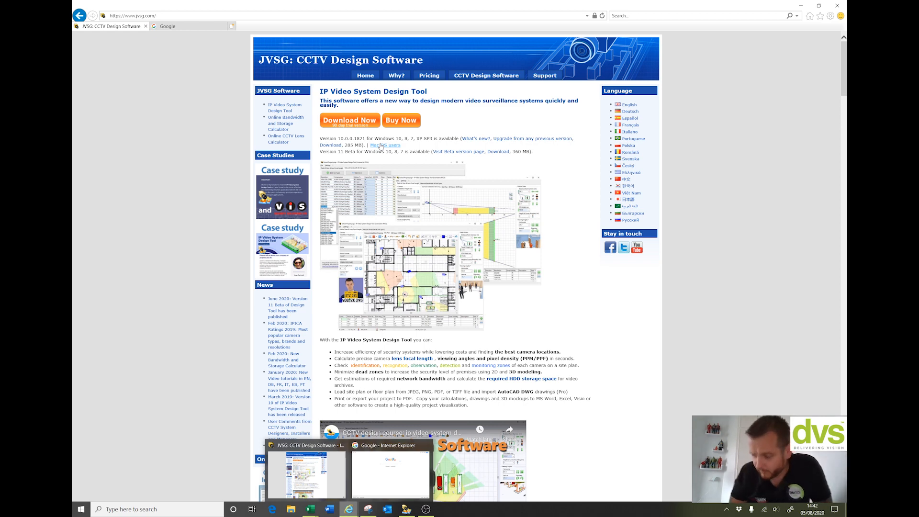
click(205, 26)
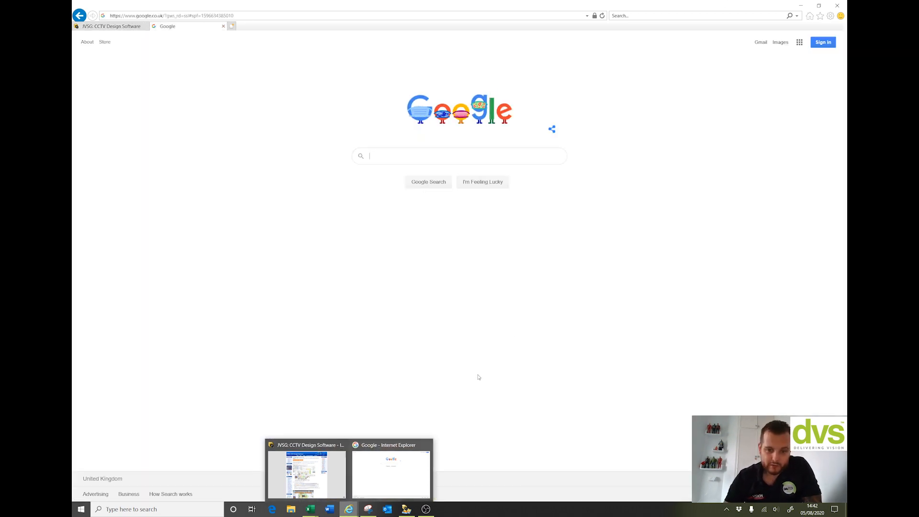
click(408, 510)
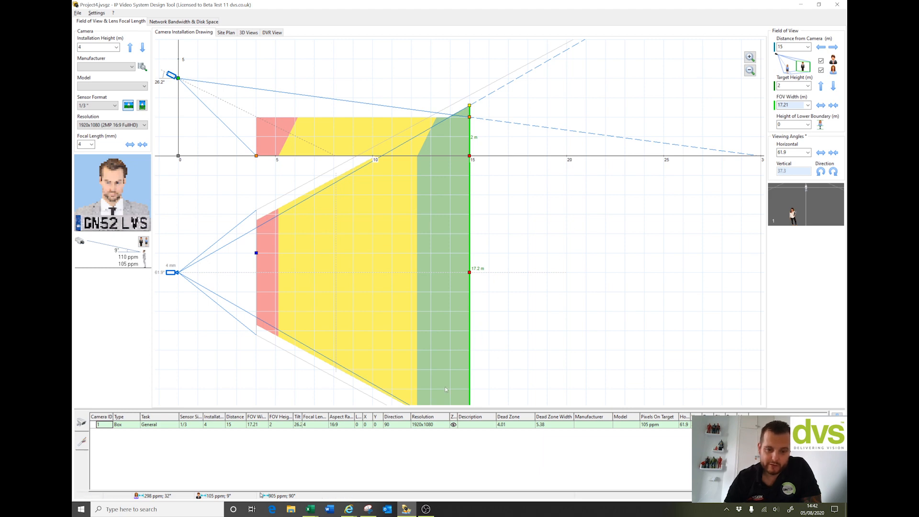
Step: Switch to the Google window in Internet Explorer and search for "dvs cctv"
mouse_move(350, 509)
click(390, 467)
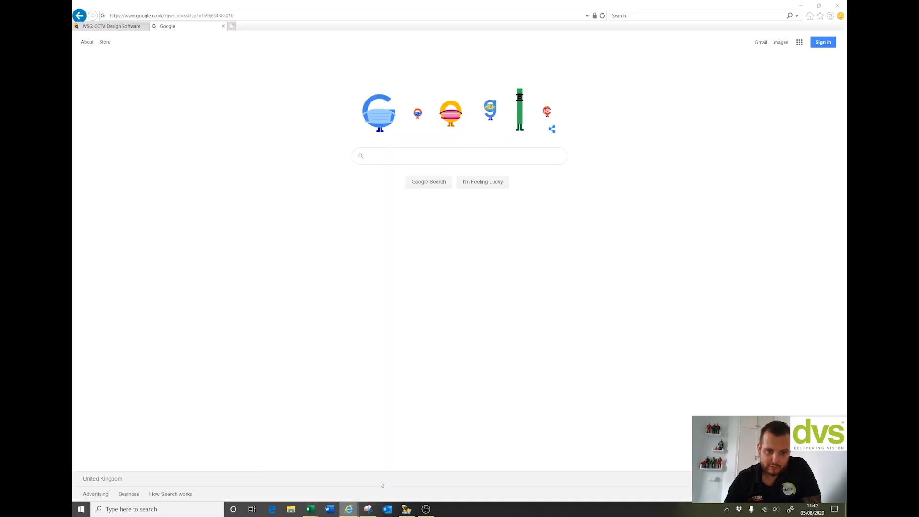
click(403, 159)
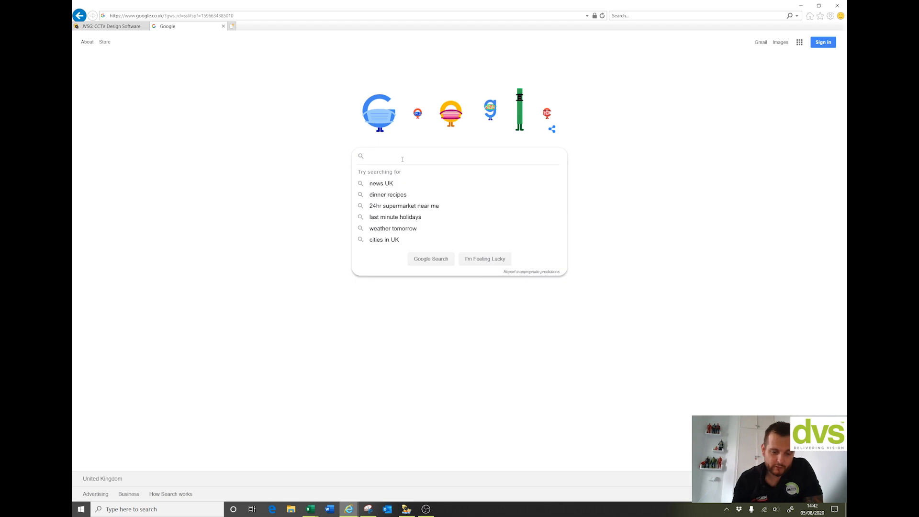
text(dvs cc)
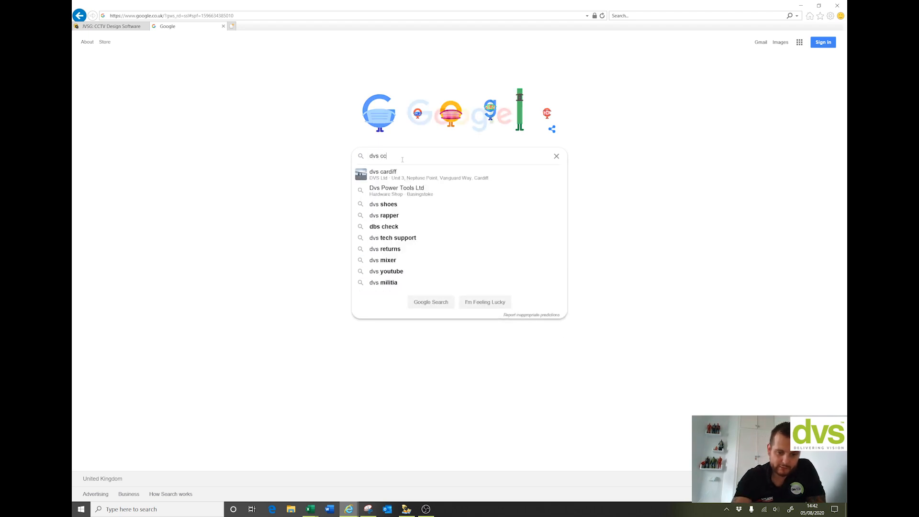
text(tv)
key(Return)
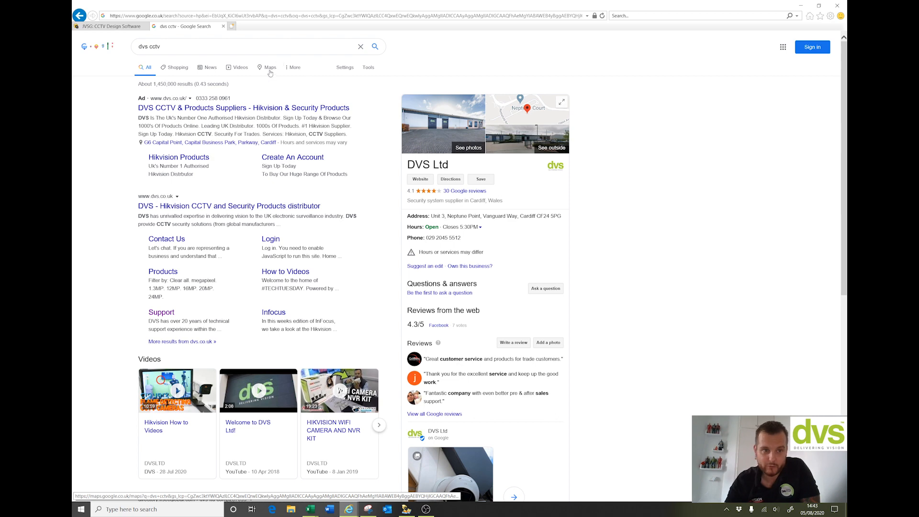
Step: Show the DVS Ltd location in Google Maps satellite imagery, enlarged around the building and with the place details collapsed
click(260, 72)
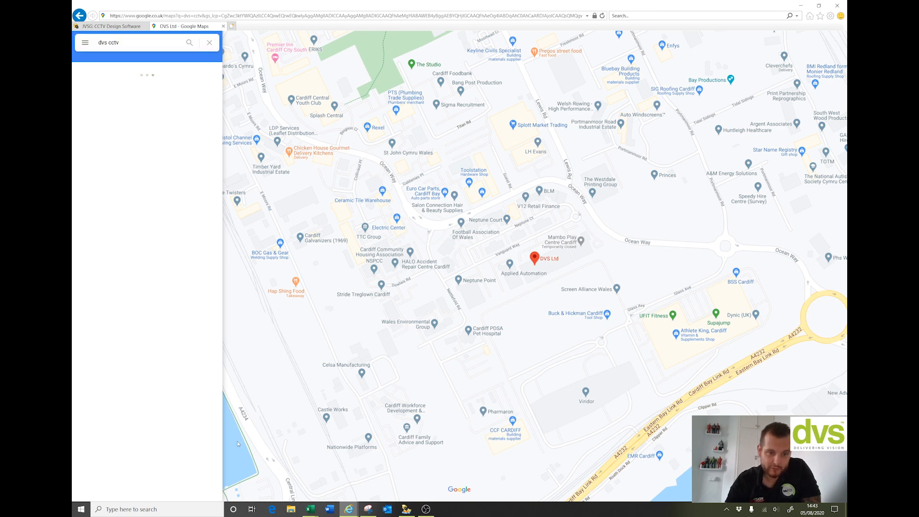
click(240, 480)
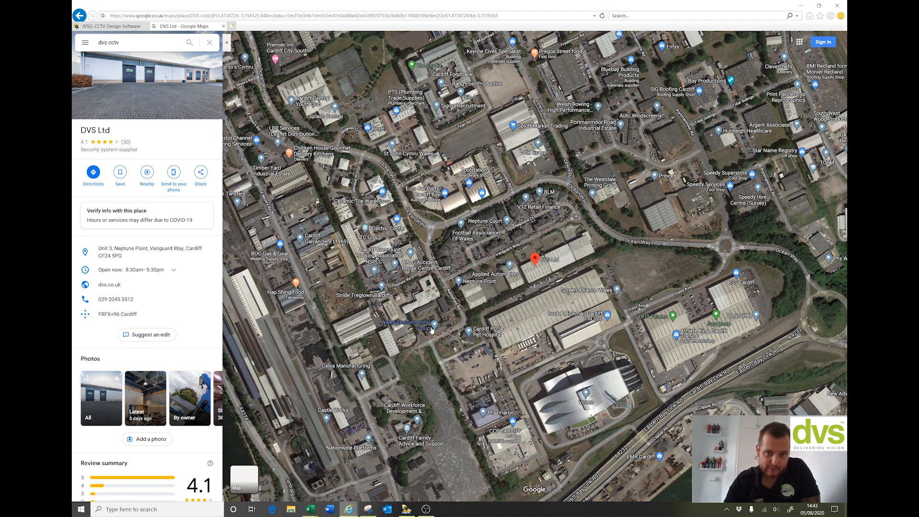
scroll(426, 331, up, 2)
drag(559, 285, 300, 380)
scroll(509, 307, up, 3)
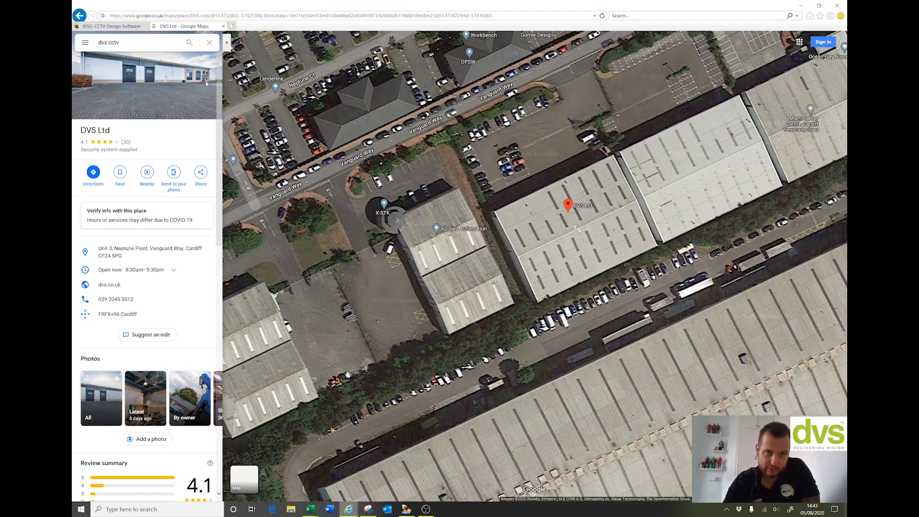
click(226, 46)
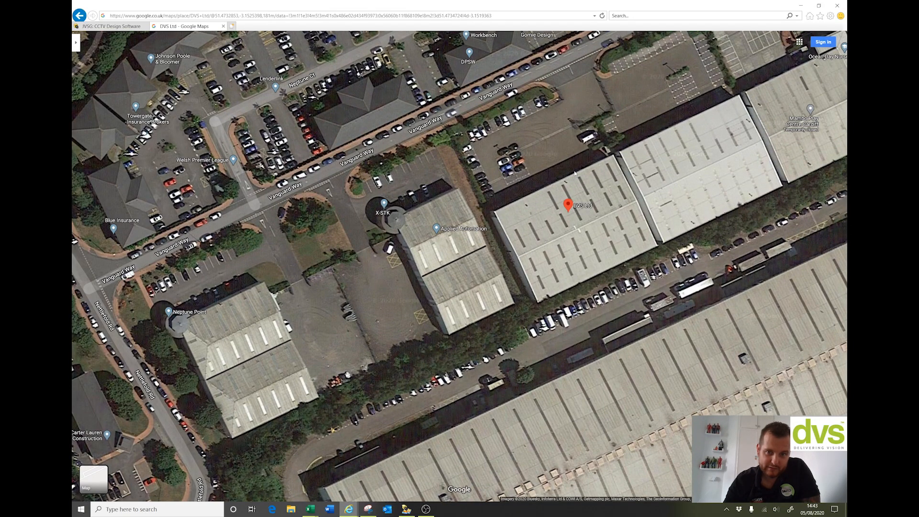
drag(640, 236, 527, 286)
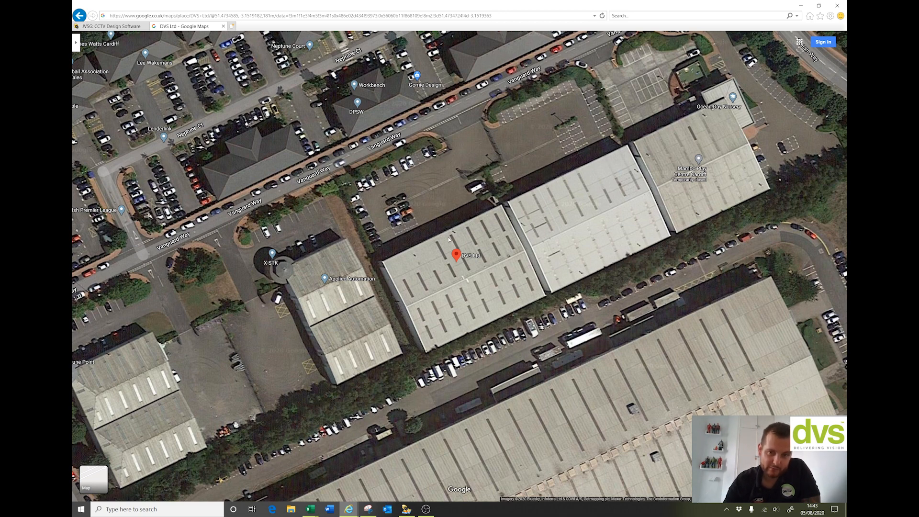
Step: Measure the distance along the DVS building's car-park-side edge, from corner to corner, leaving the measurement line on the map
right_click(475, 233)
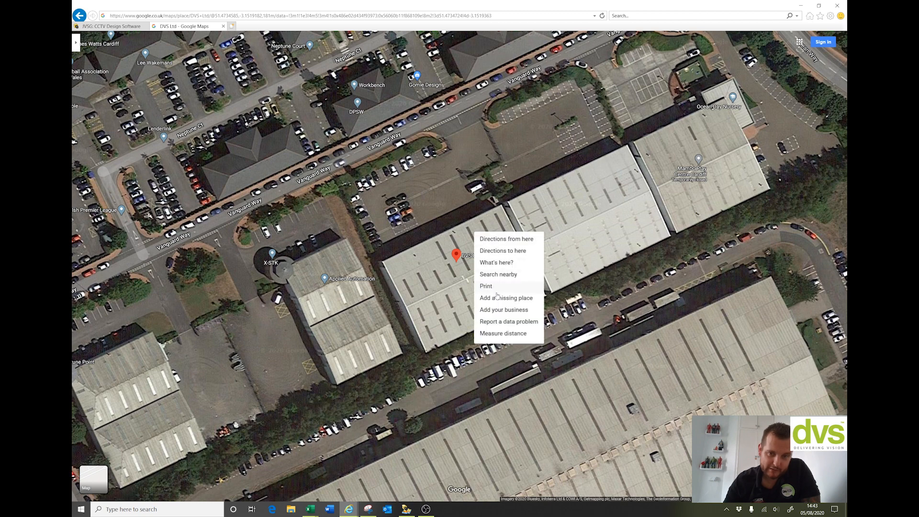
click(500, 333)
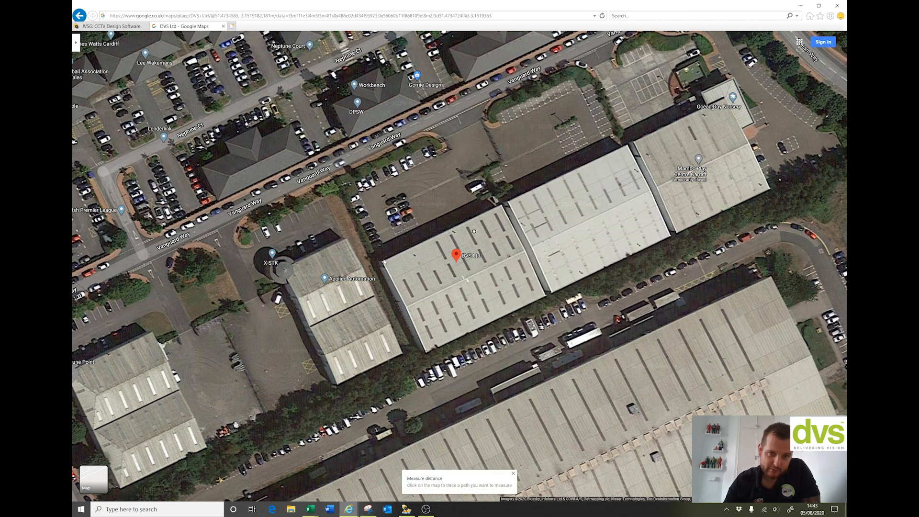
click(382, 261)
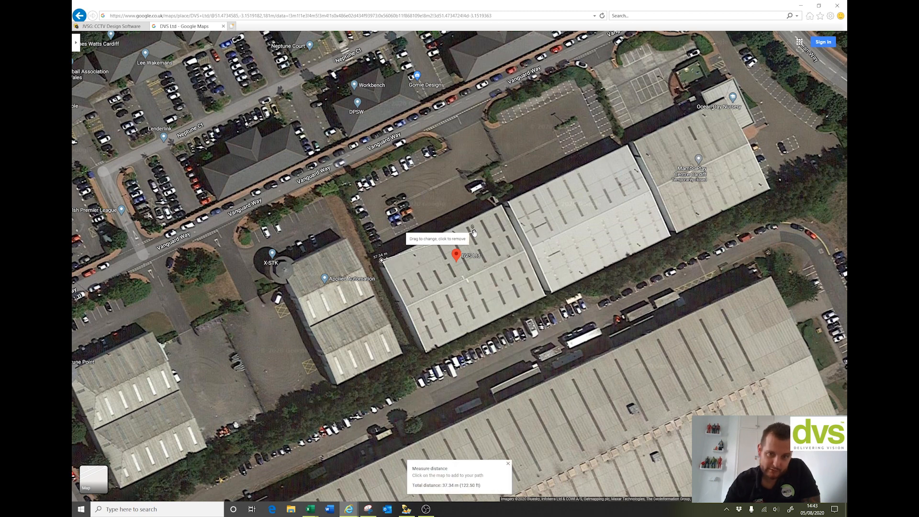
drag(474, 230, 501, 204)
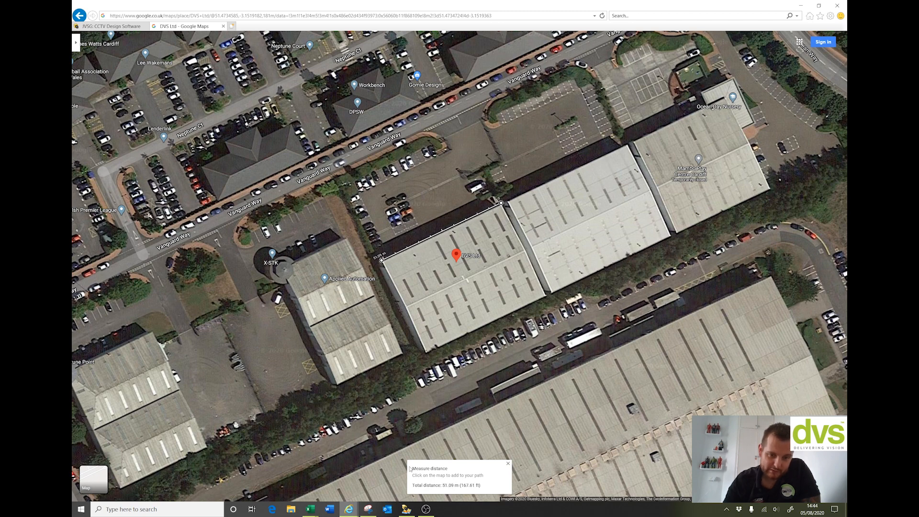
Step: Switch to Snipping Tool and capture a rectangular snip of the satellite map around the DVS building, including the measured edge
click(369, 511)
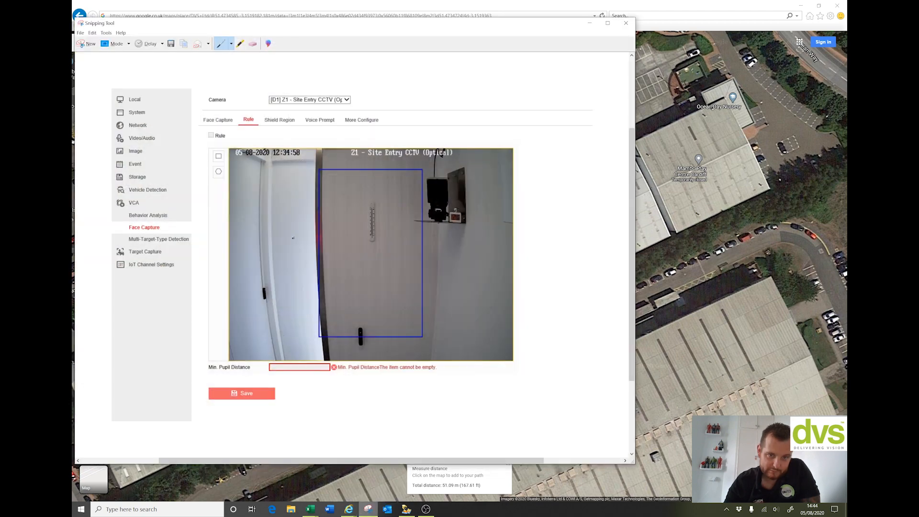
click(92, 33)
click(109, 44)
key(alt+Tab)
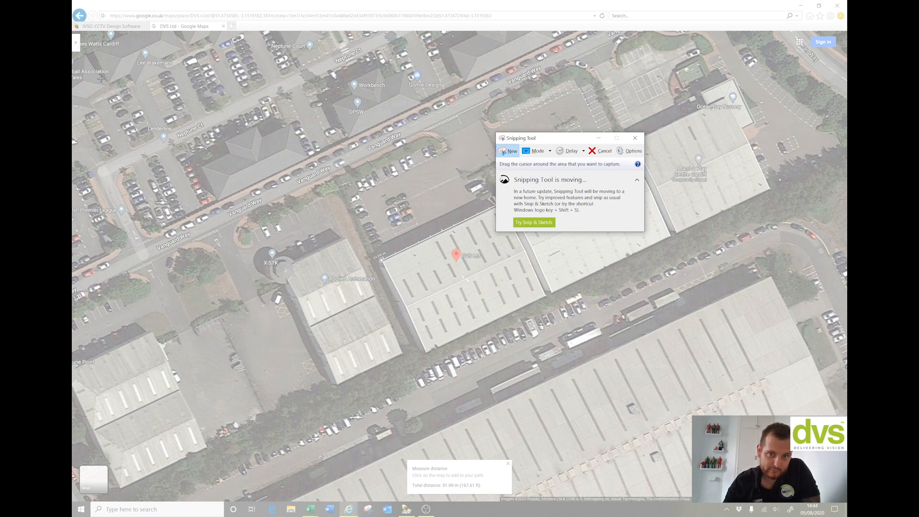
drag(100, 79, 824, 451)
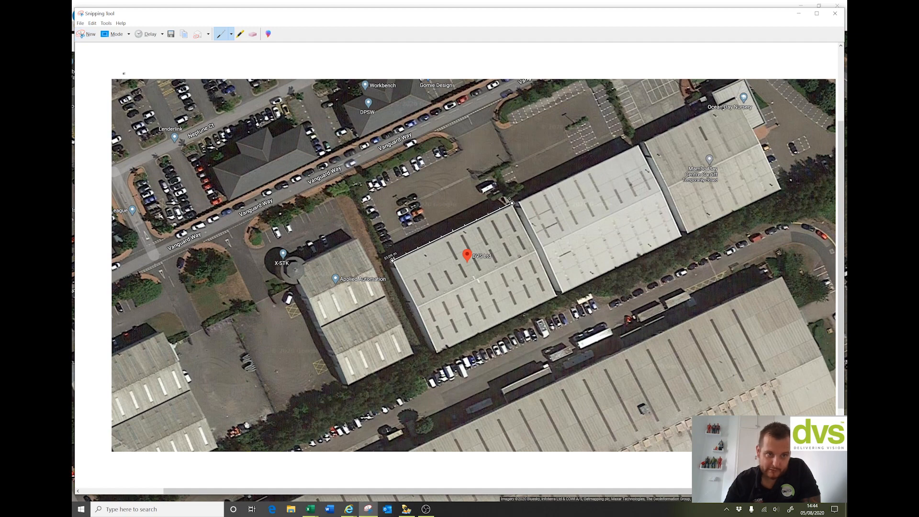
Step: Save the snip as a JPEG named "DVS External" in the Pictures folder and close Snipping Tool
click(80, 23)
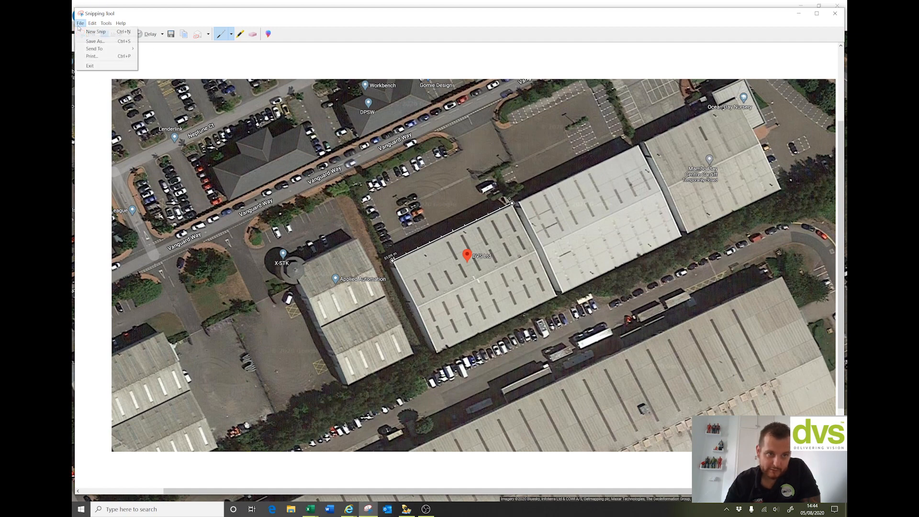
click(88, 41)
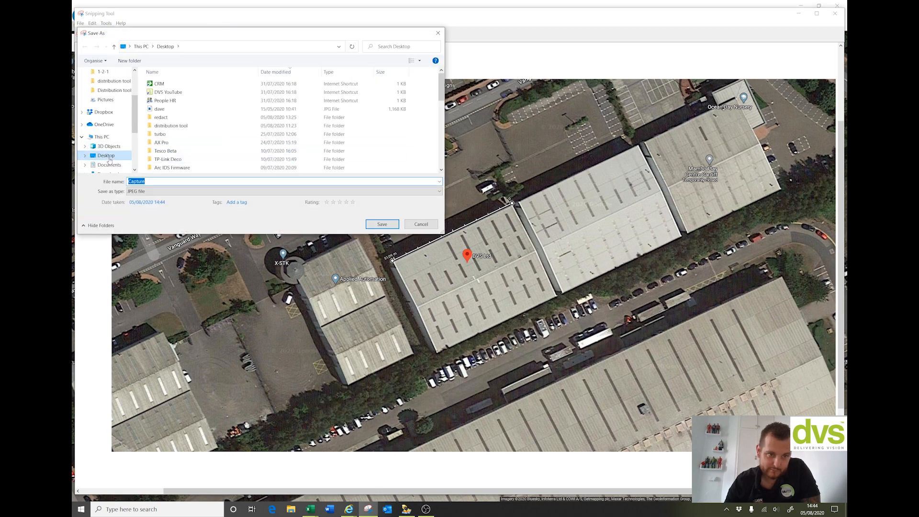
scroll(107, 168, down, 1)
scroll(110, 161, down, 1)
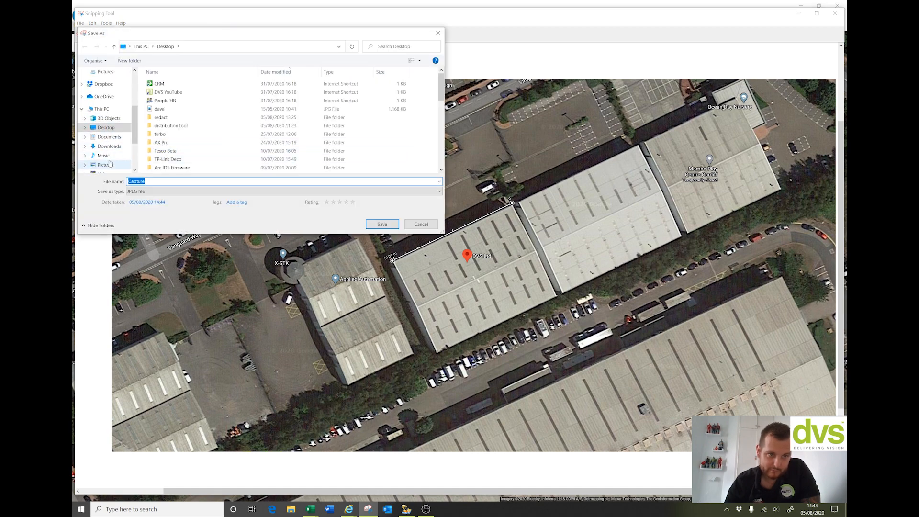
click(106, 165)
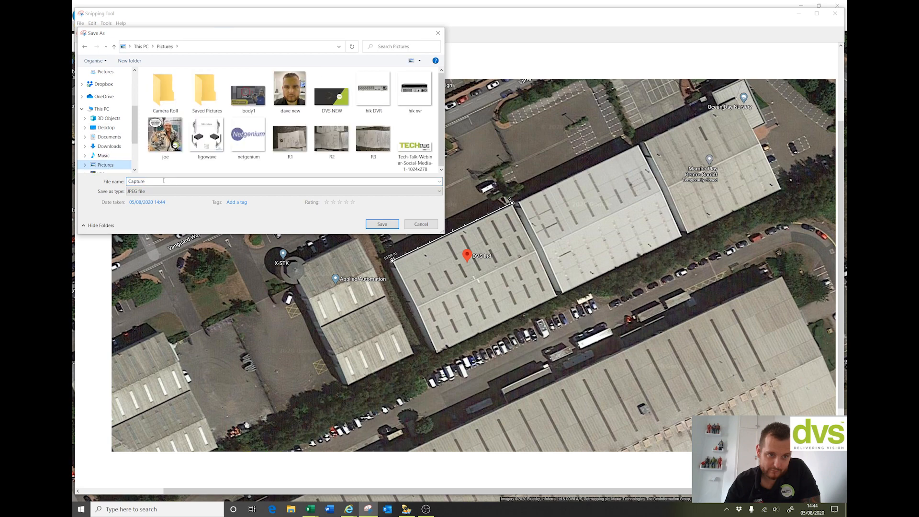
text(DVS )
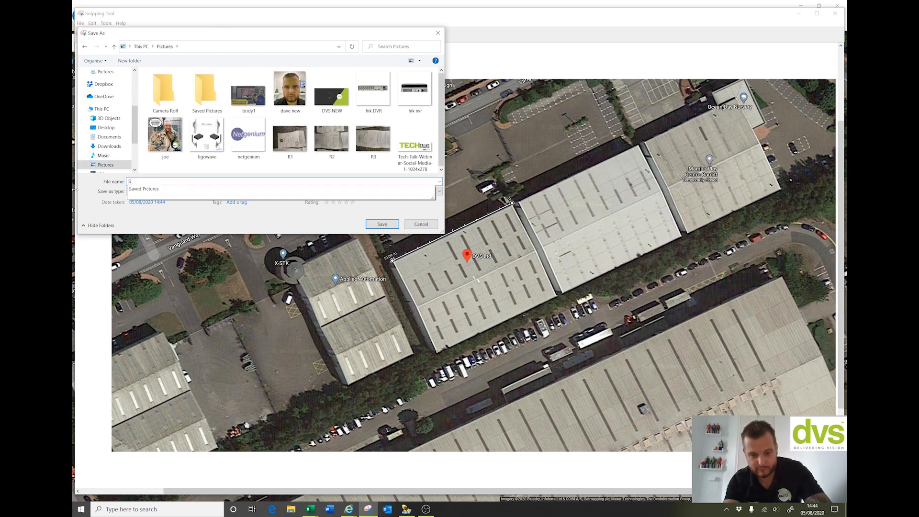
text(External)
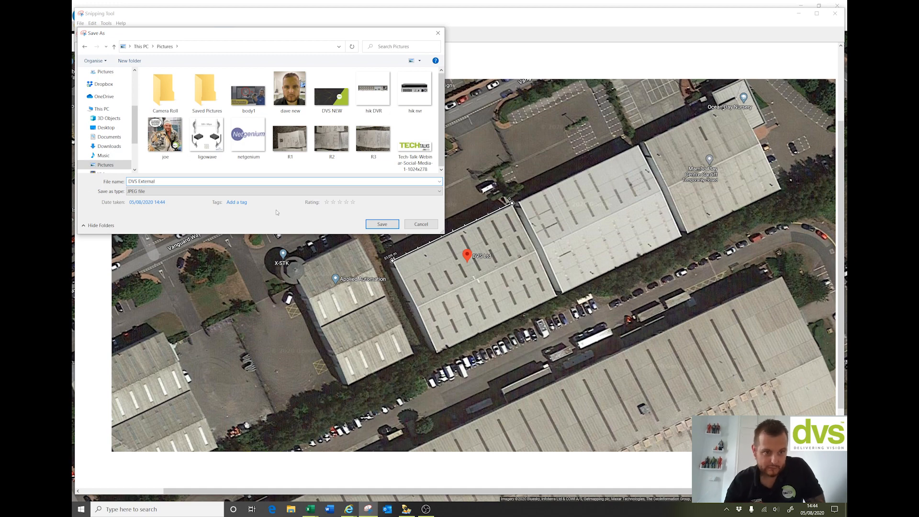
click(375, 227)
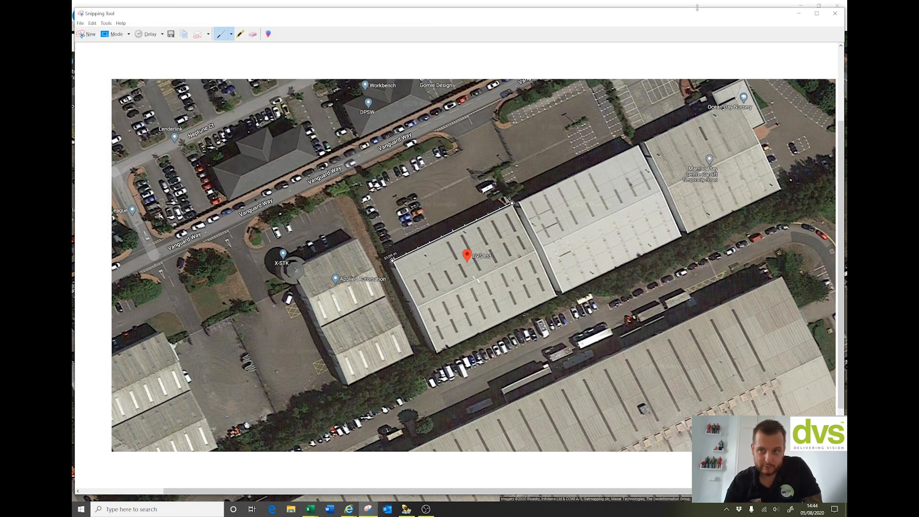
click(836, 13)
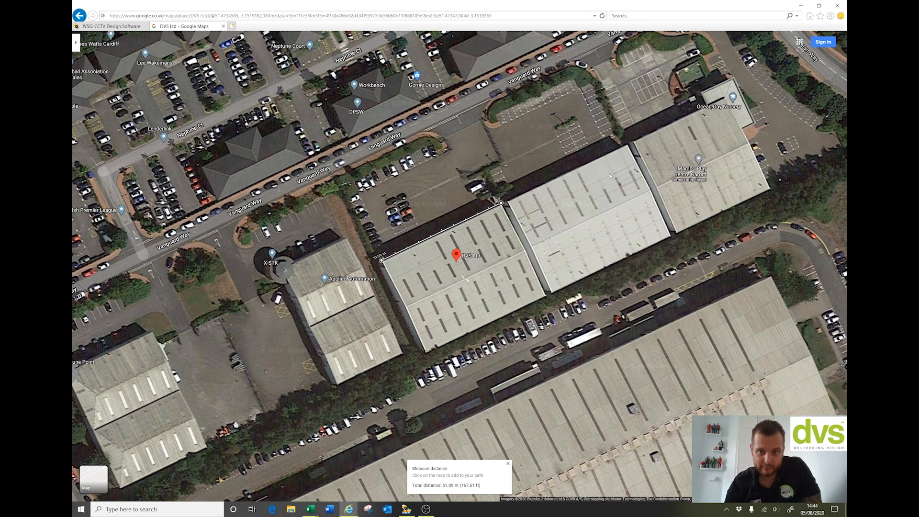
Step: Return to IP Video System Design Tool and start loading a Google map as the site plan background
click(799, 5)
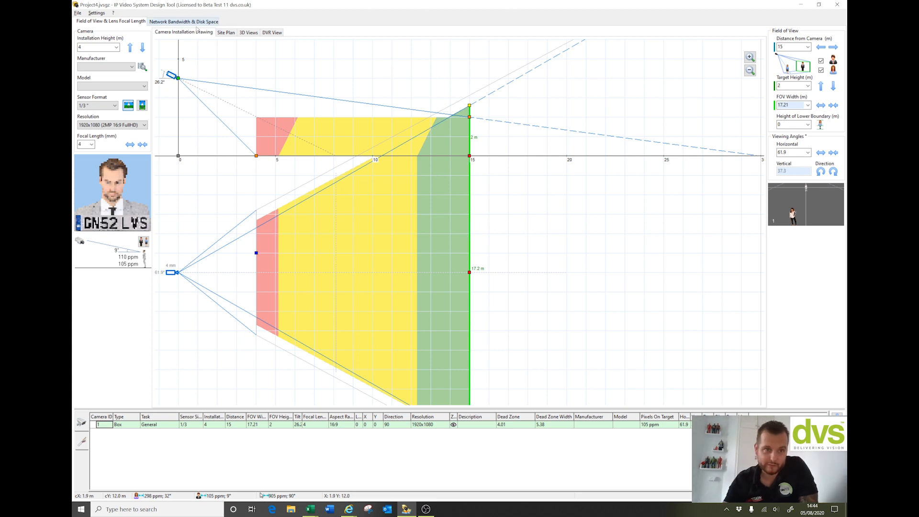
click(227, 34)
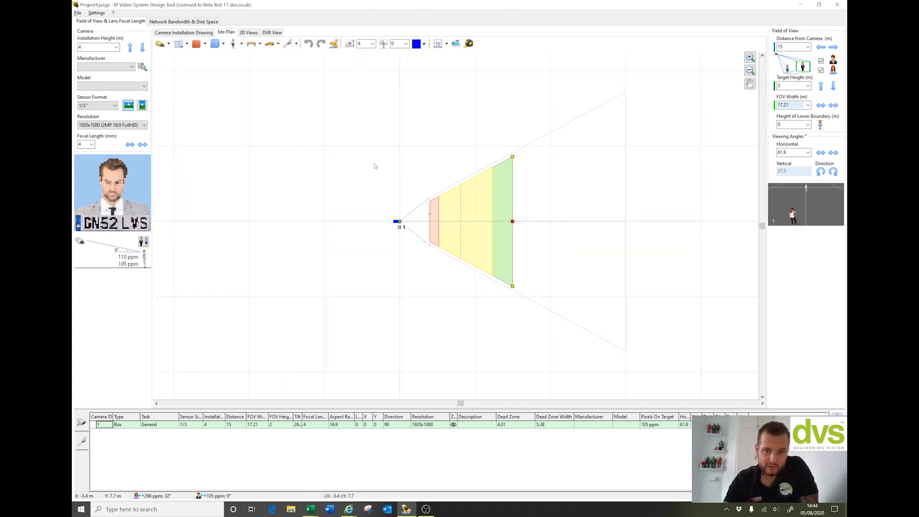
right_click(359, 155)
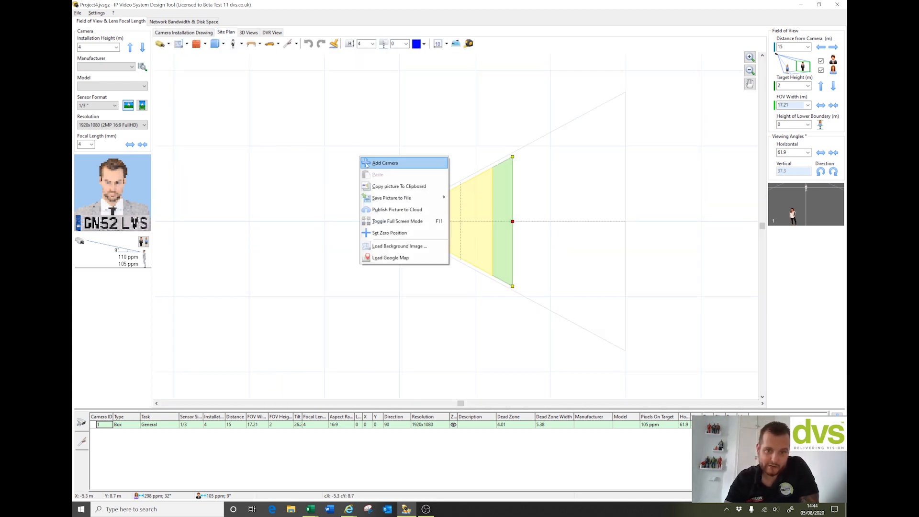
click(396, 259)
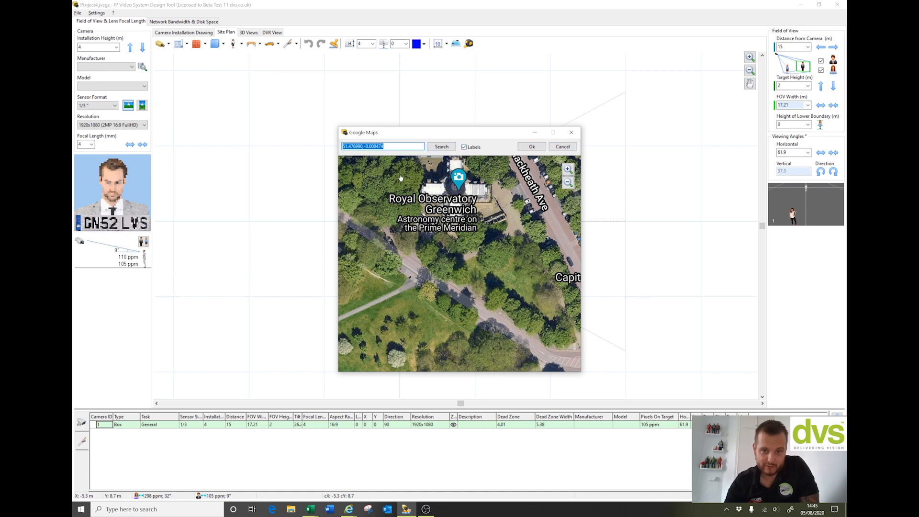
Step: Search the map loader for the DVS site by entering its postcode
text(cf)
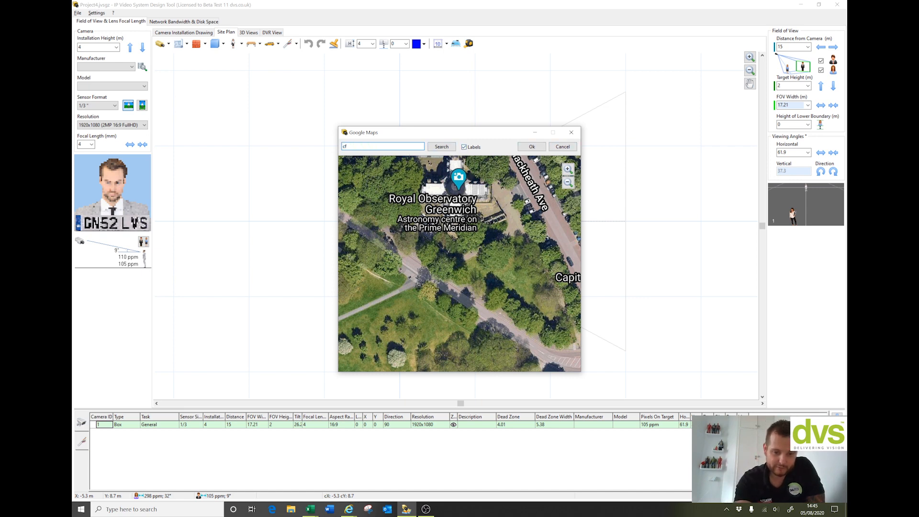
text(245p)
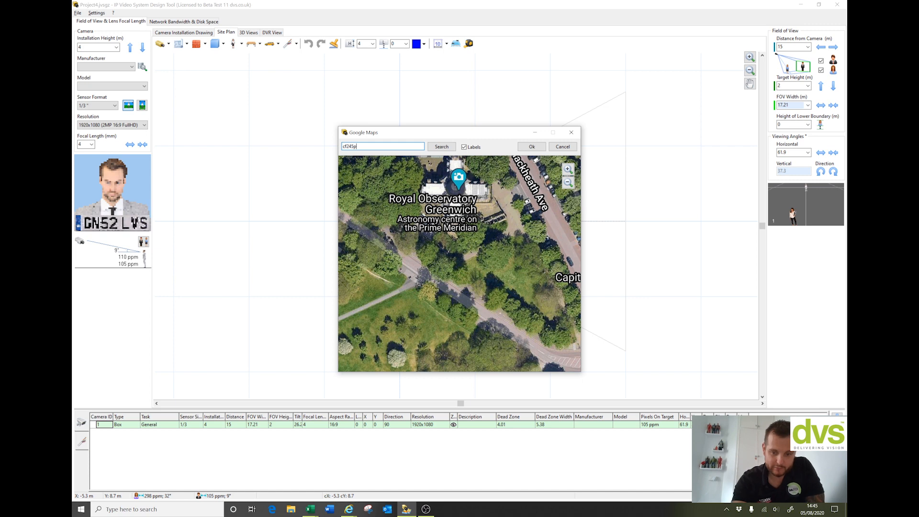
text(g)
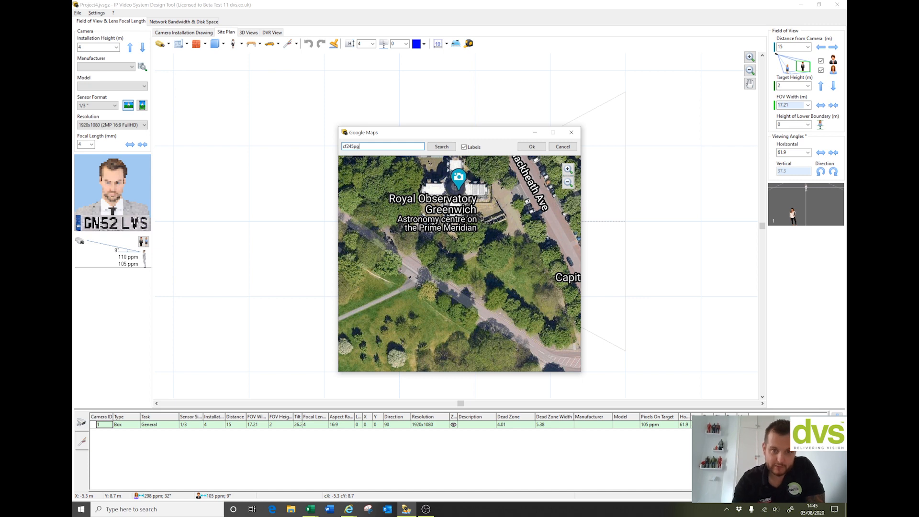
click(433, 147)
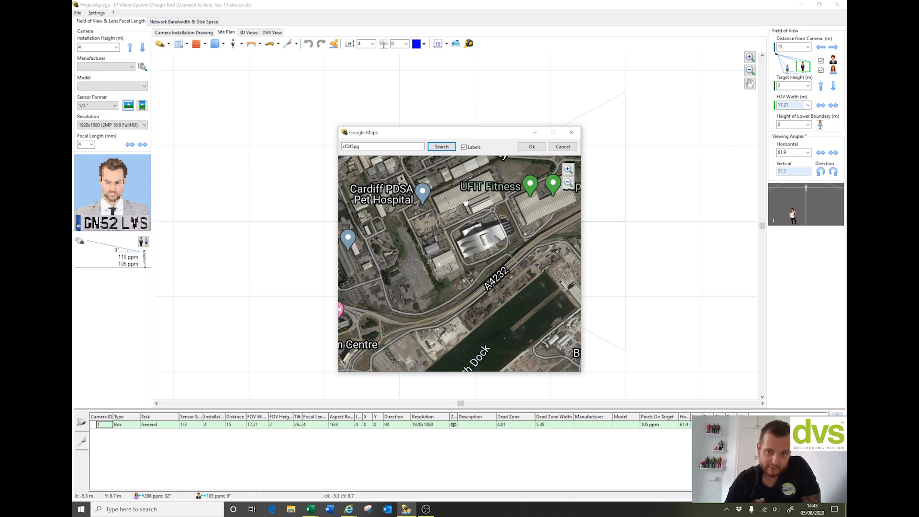
Step: Load the satellite map around the DVS site, without labels, as the site plan background and inspect it together with its background options
drag(461, 211, 464, 283)
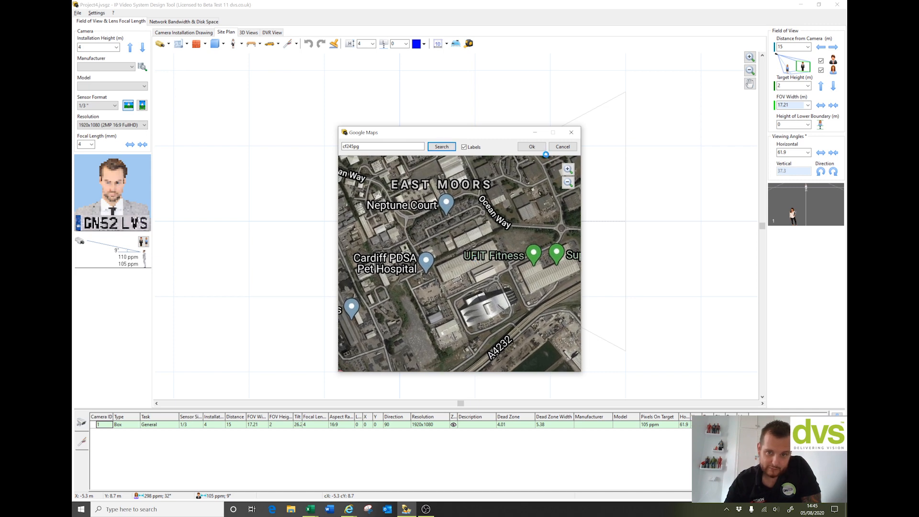
drag(482, 242, 390, 229)
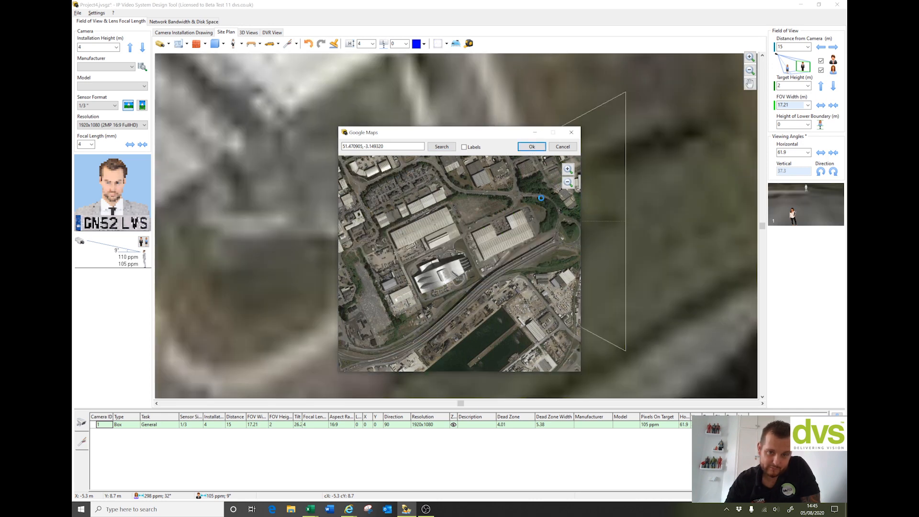
click(531, 146)
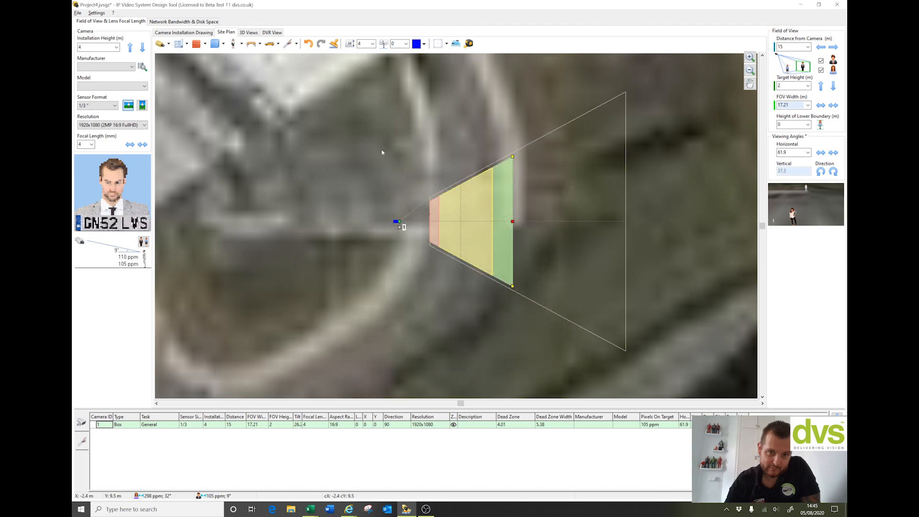
scroll(382, 152, down, 3)
scroll(382, 153, down, 3)
drag(464, 141, 347, 156)
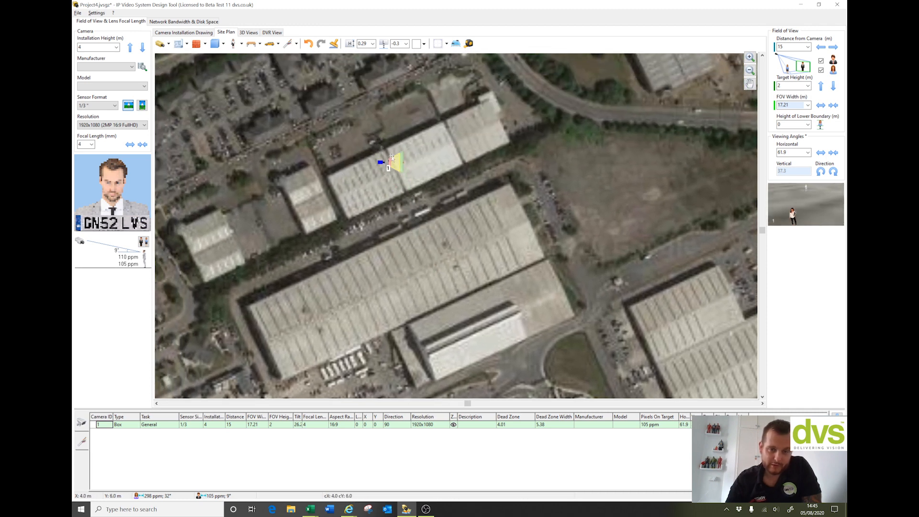
right_click(484, 206)
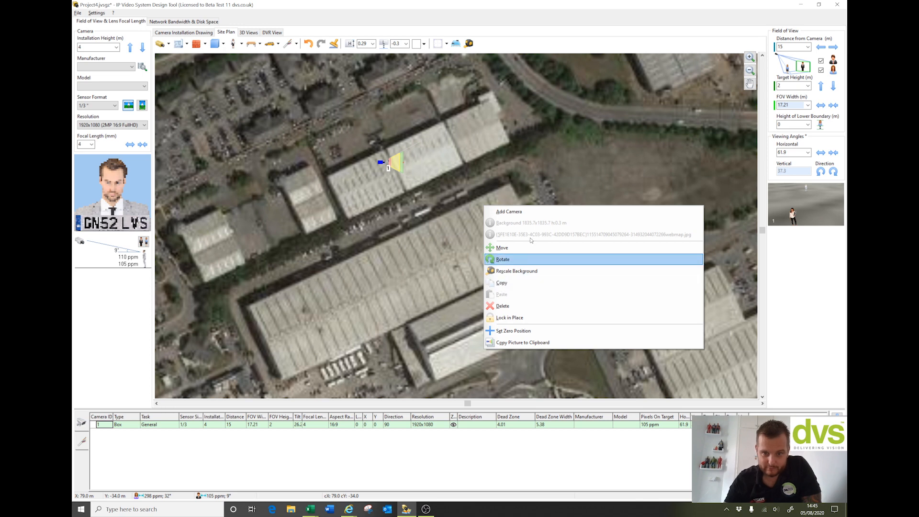
click(440, 233)
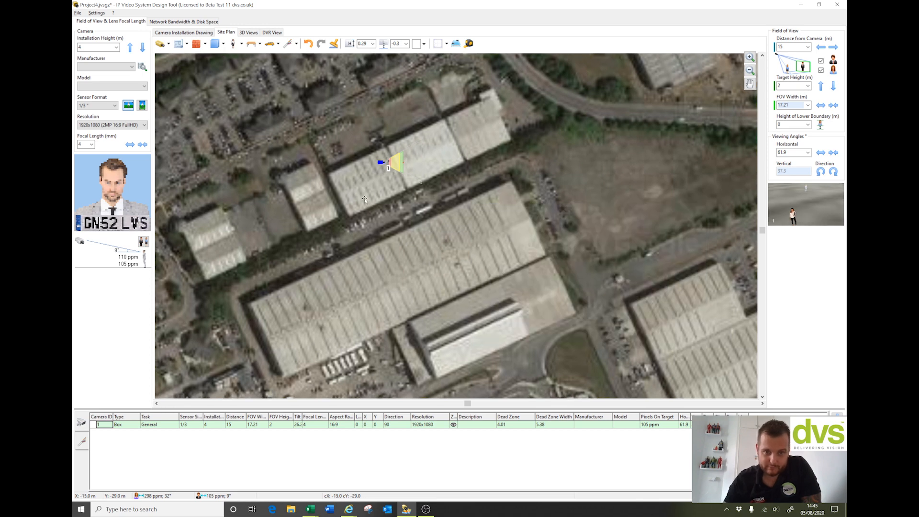
Step: Start a new project without saving the changes to the current one
click(77, 13)
click(91, 35)
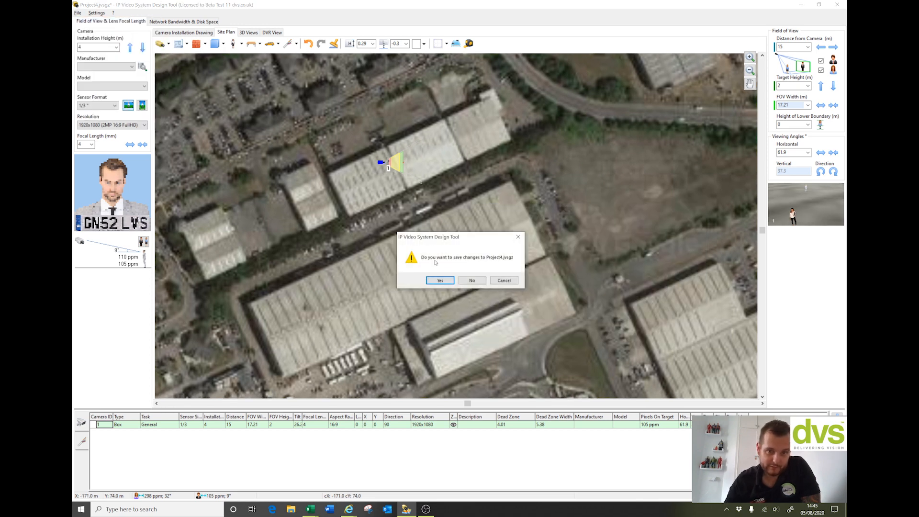
click(463, 280)
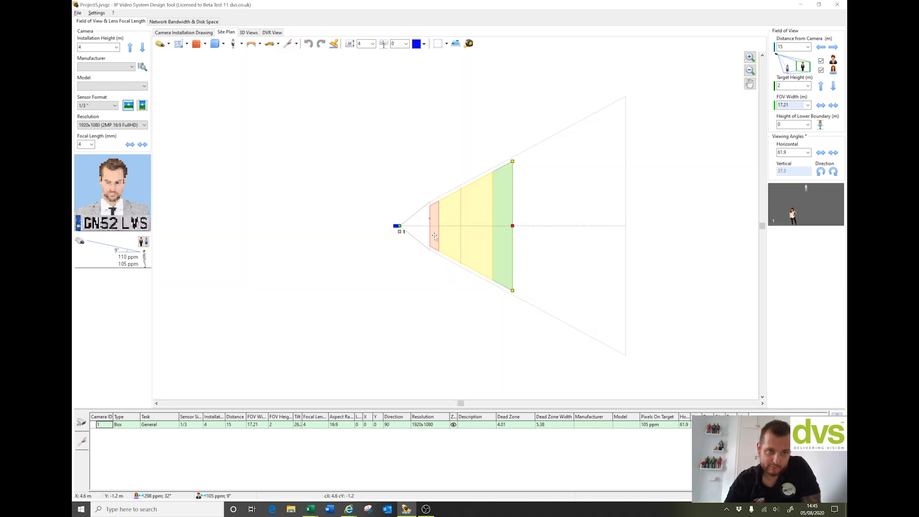
Step: Load the "DVS External" image from the Pictures folder as the site plan background
right_click(402, 174)
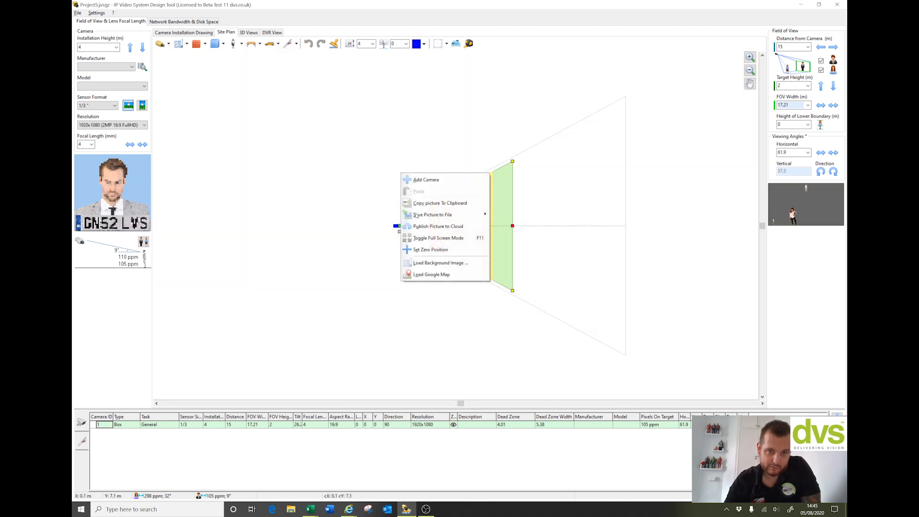
click(428, 263)
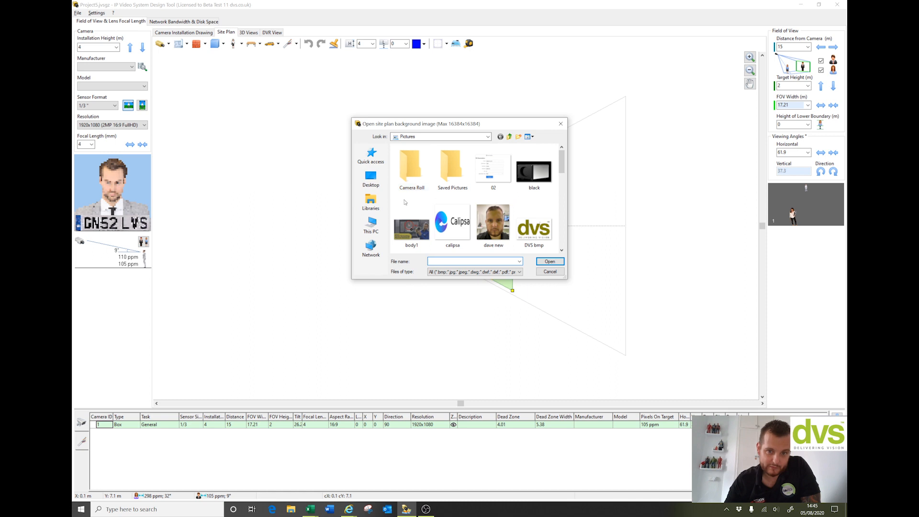
drag(562, 167, 570, 189)
click(412, 175)
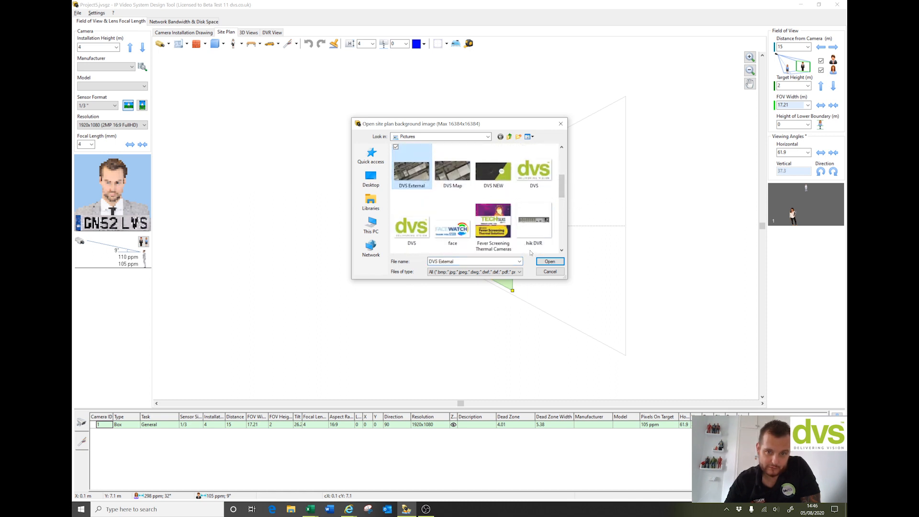
click(549, 262)
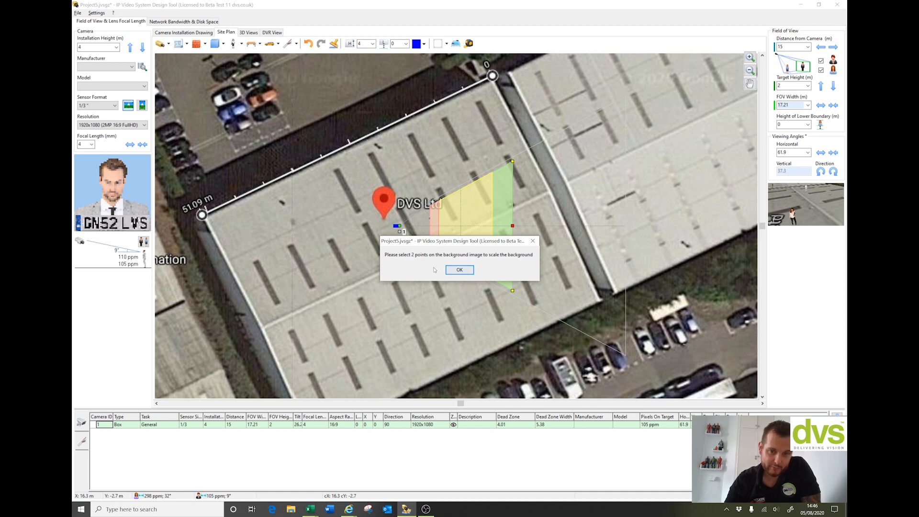
Step: Scale the background image by picking both ends of the measured roof edge and entering a real distance of 51 m
click(469, 271)
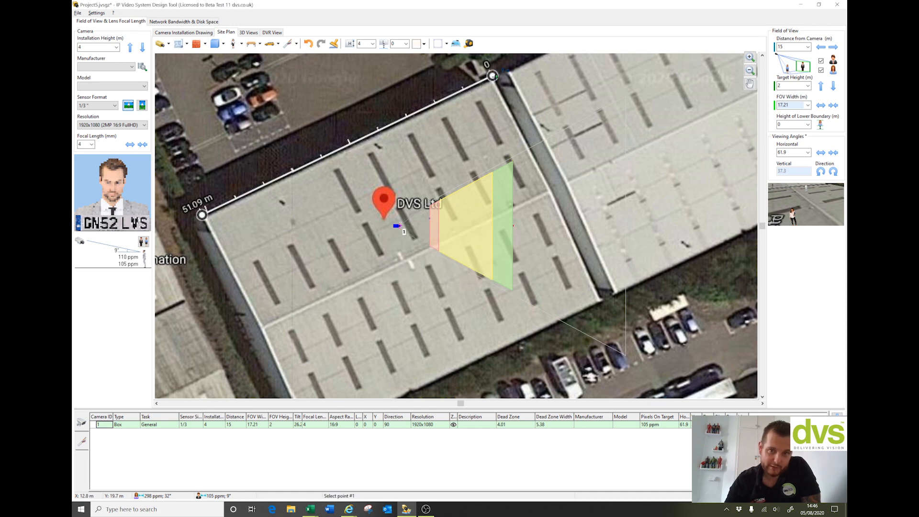
click(493, 75)
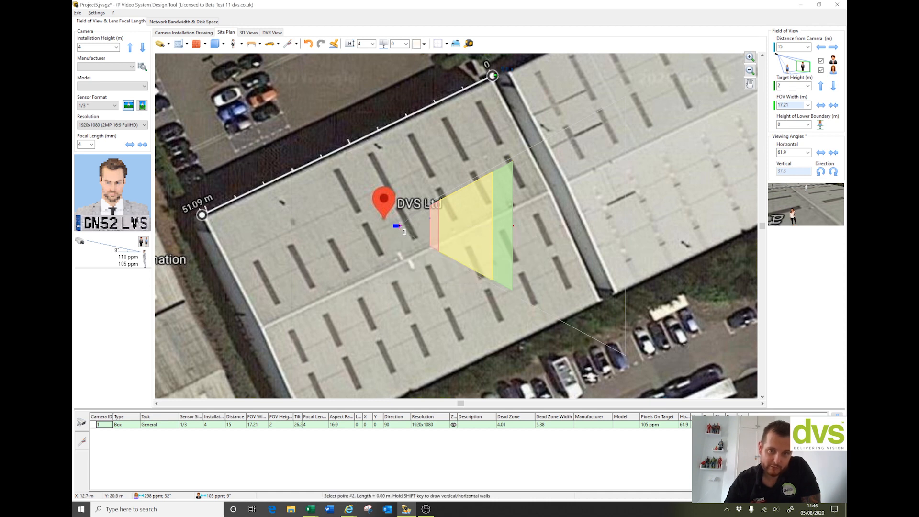
click(201, 215)
text(5)
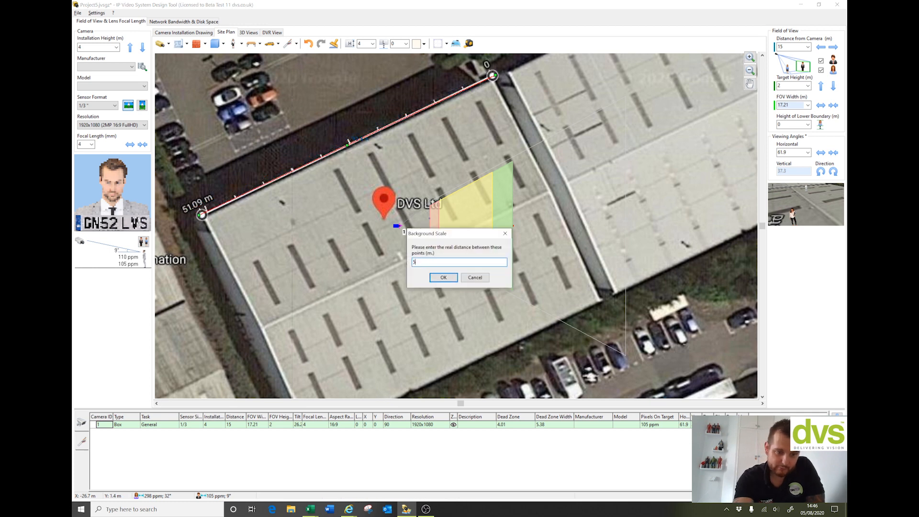
text(1)
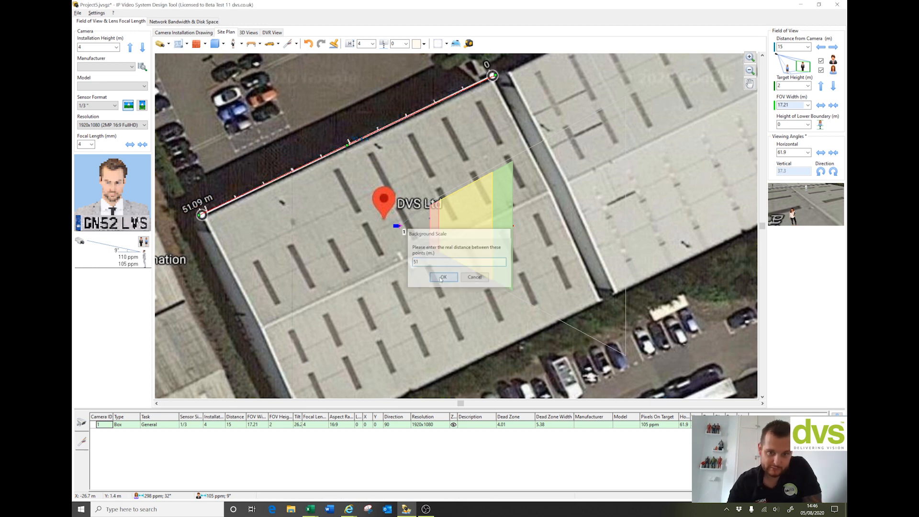
key(Return)
key(Return)
Step: Shift the background image so camera 1 sits near the west edge of the DVS building, and lock the background in place
scroll(432, 252, down, 2)
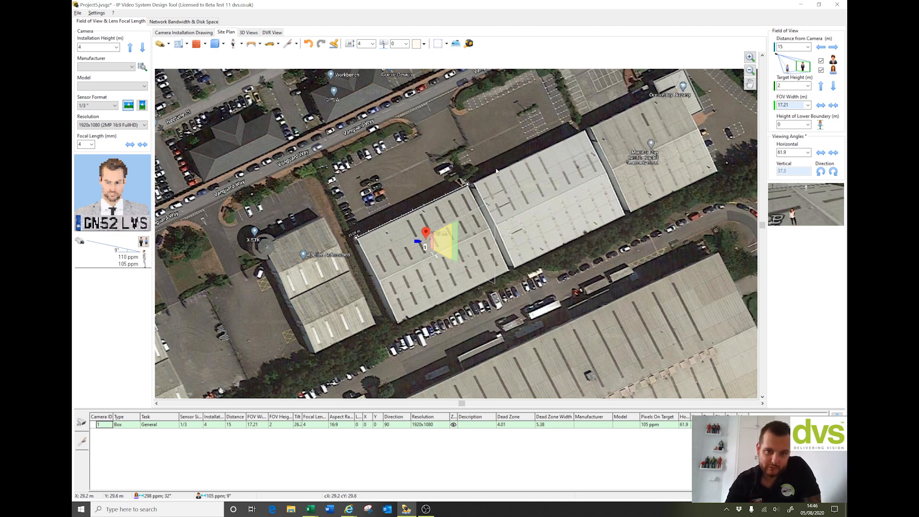
drag(548, 199, 597, 158)
right_click(569, 177)
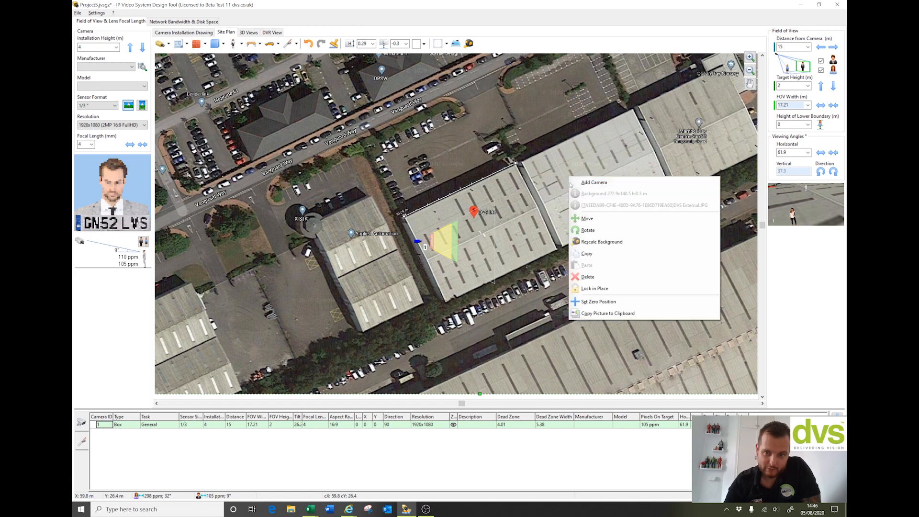
click(595, 288)
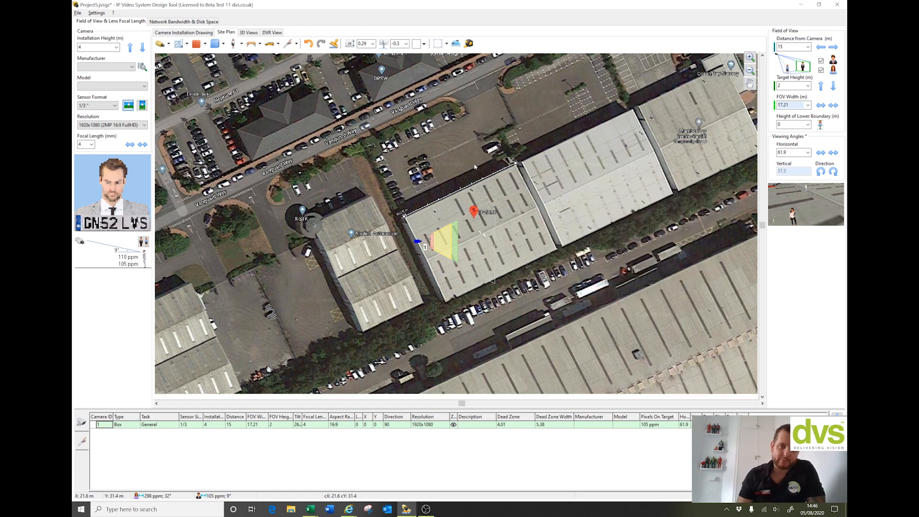
Step: Browse the list of available manufacturers for camera 1
click(126, 67)
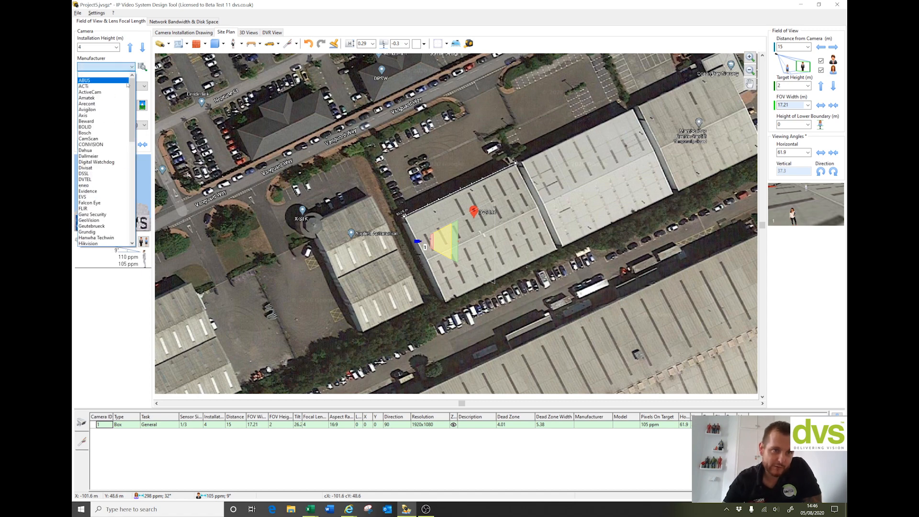
scroll(134, 105, down, 4)
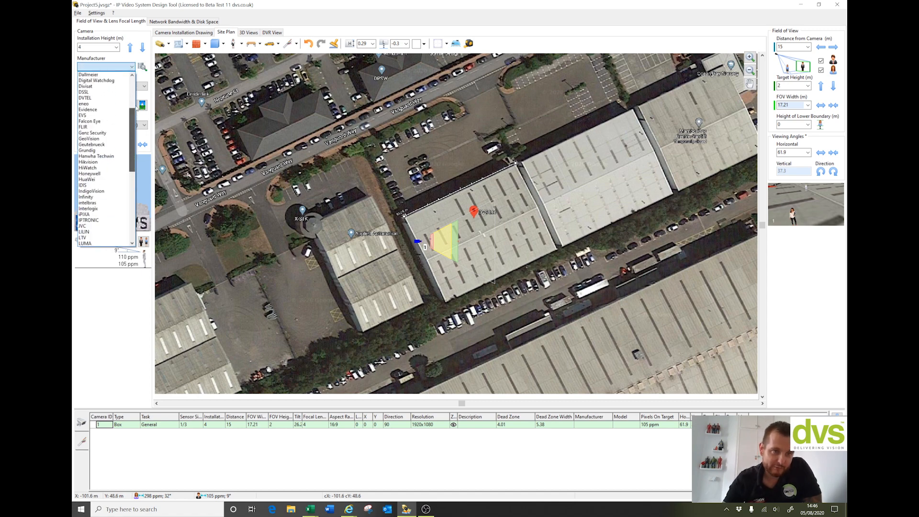
scroll(136, 112, up, 2)
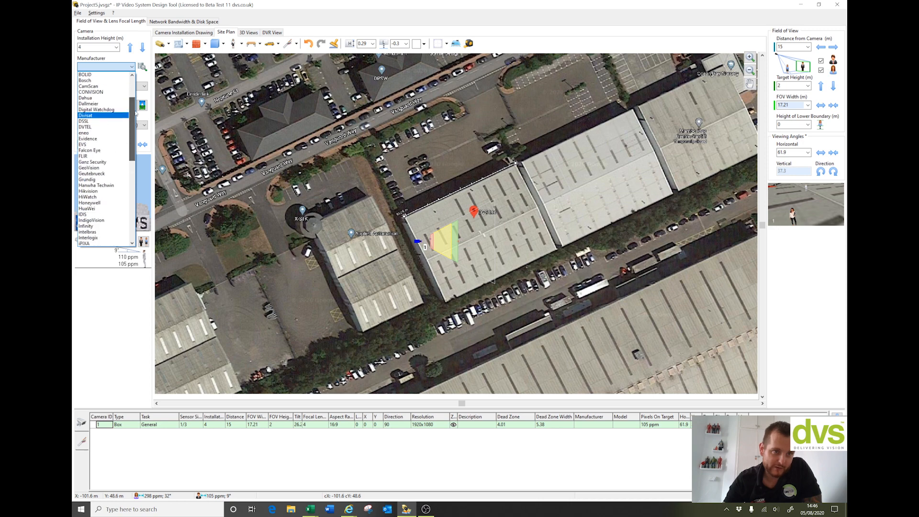
drag(135, 112, 140, 185)
drag(130, 127, 131, 91)
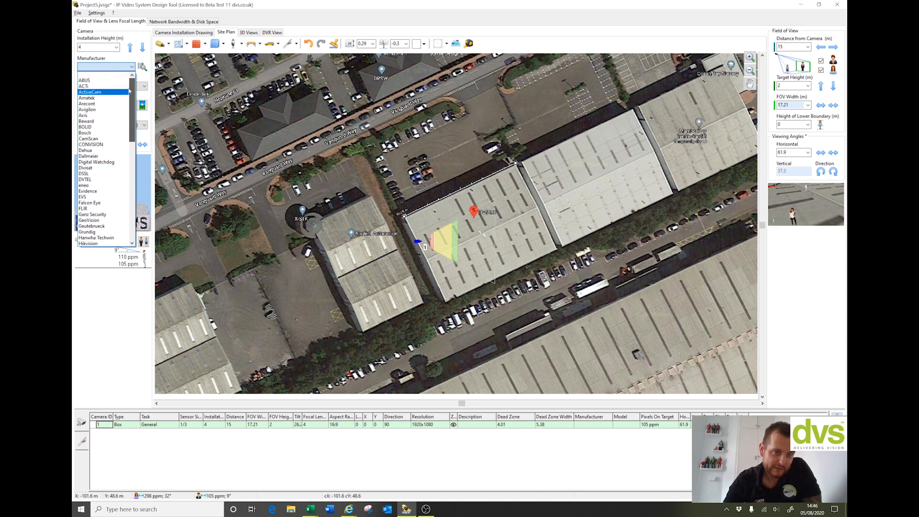
Step: Check for new software versions, review the update and camera model information, and close it
click(114, 14)
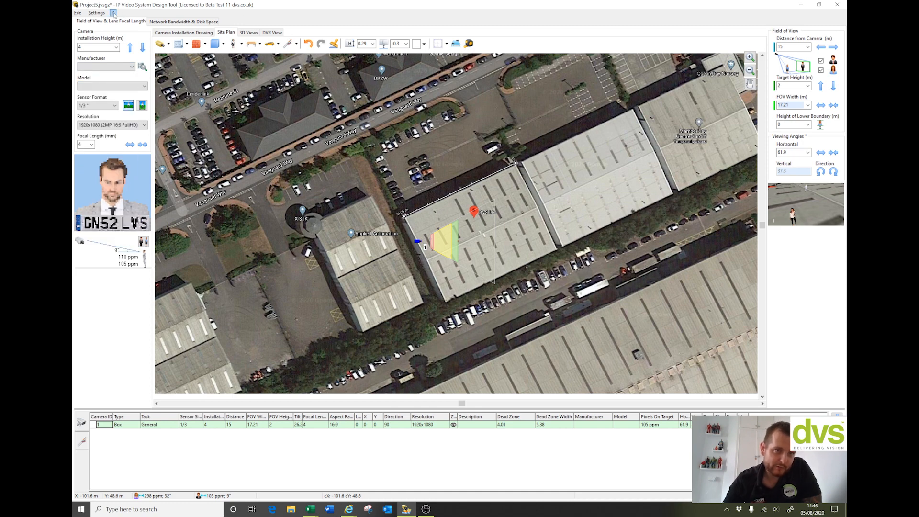
click(114, 14)
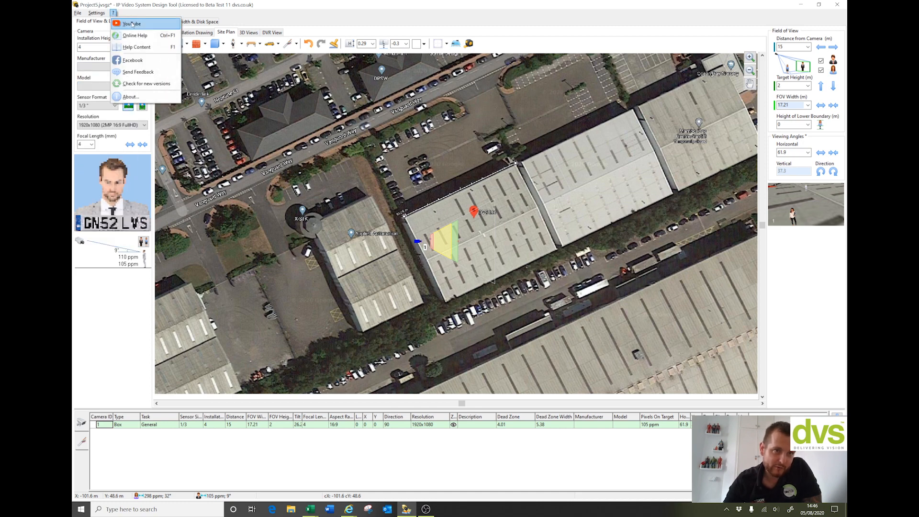
click(142, 84)
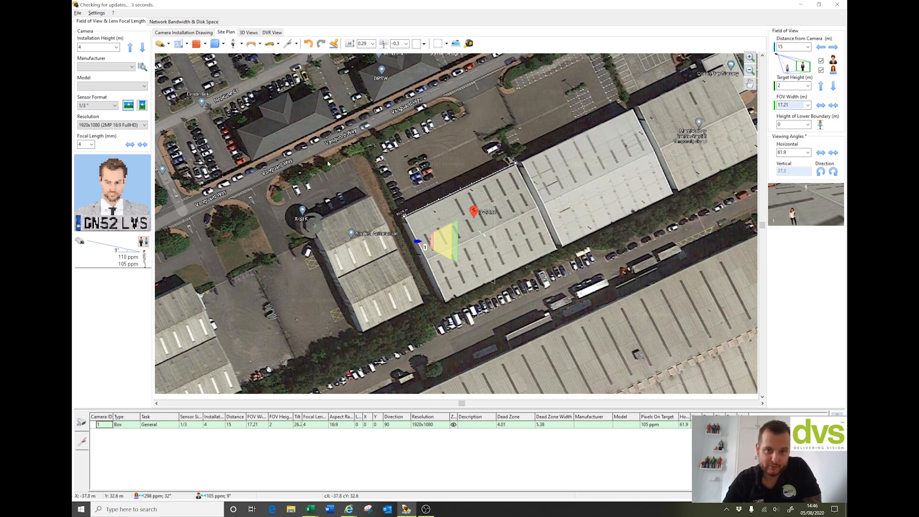
click(96, 13)
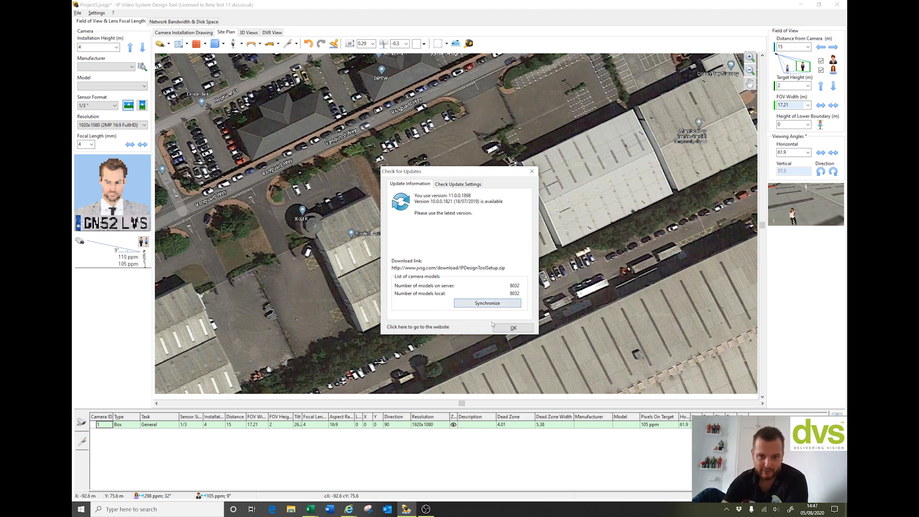
click(511, 328)
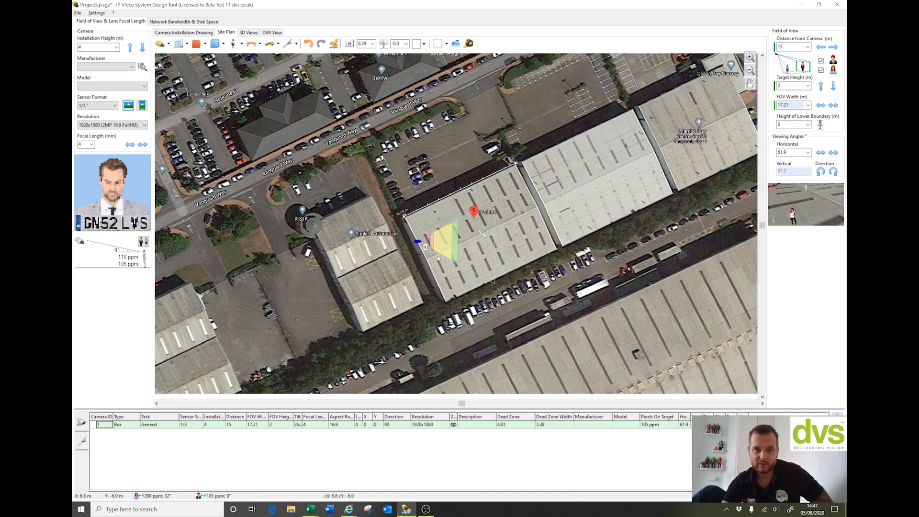
Step: Set camera 1 to the Hikvision model DS-2CD2345FWD-I
click(132, 67)
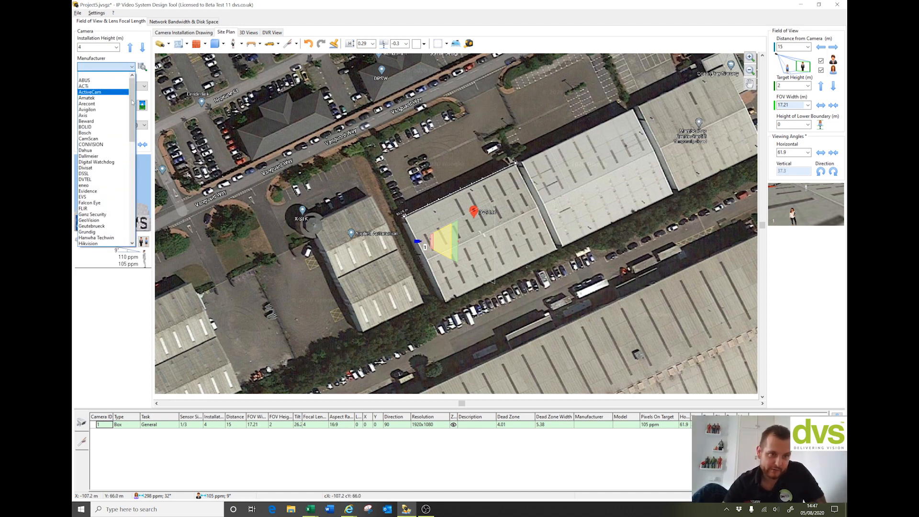
scroll(119, 159, down, 3)
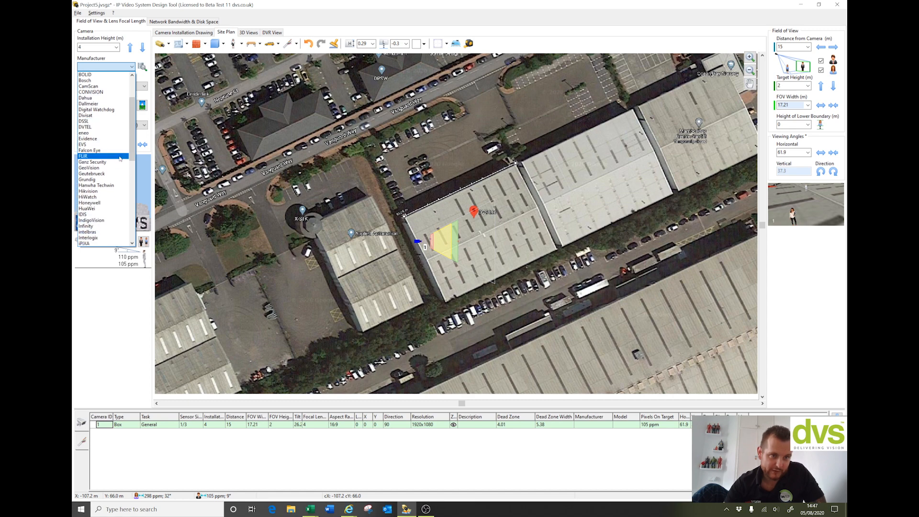
scroll(119, 158, down, 2)
click(97, 175)
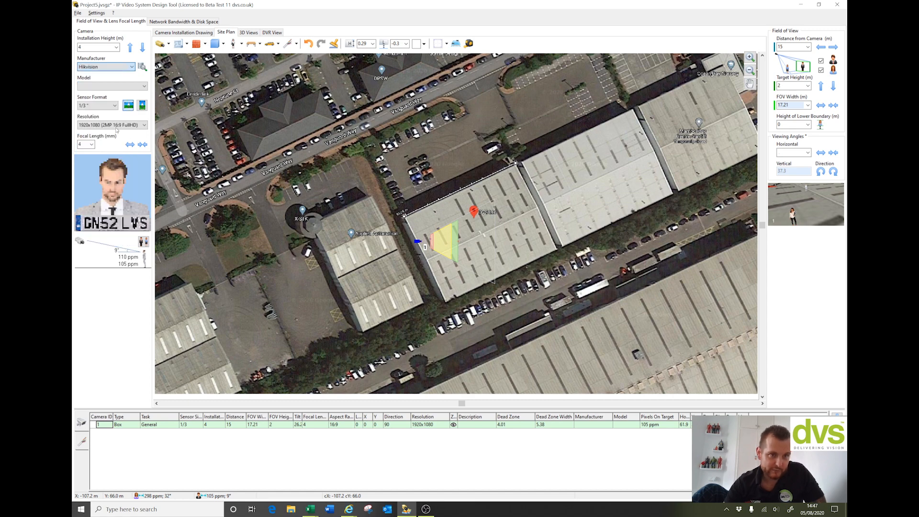
click(144, 87)
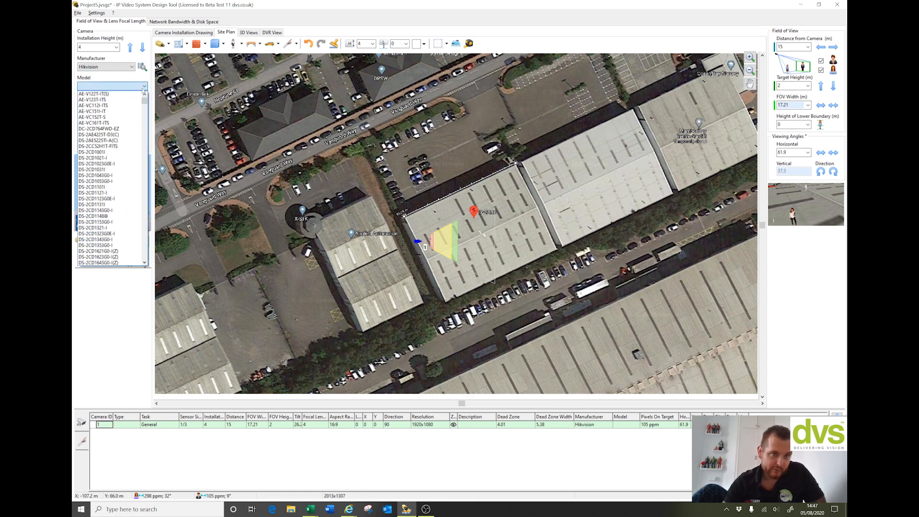
drag(143, 103, 172, 116)
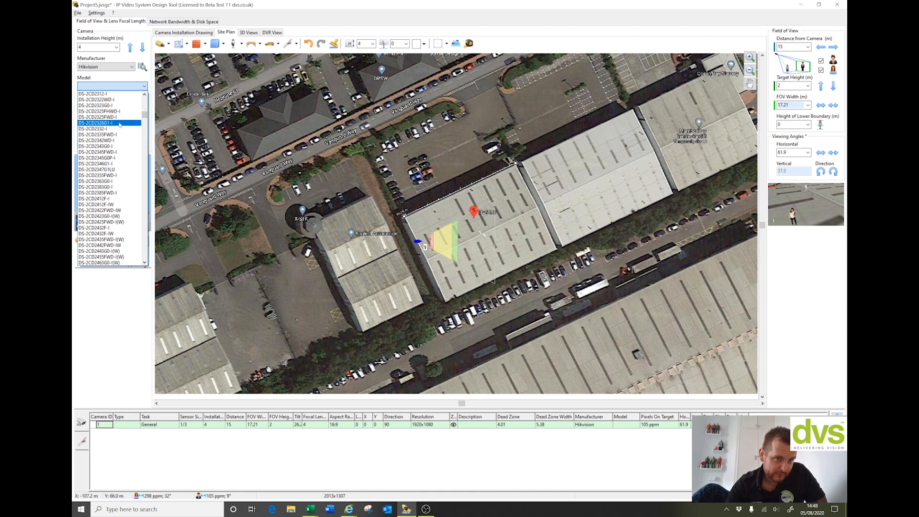
click(96, 153)
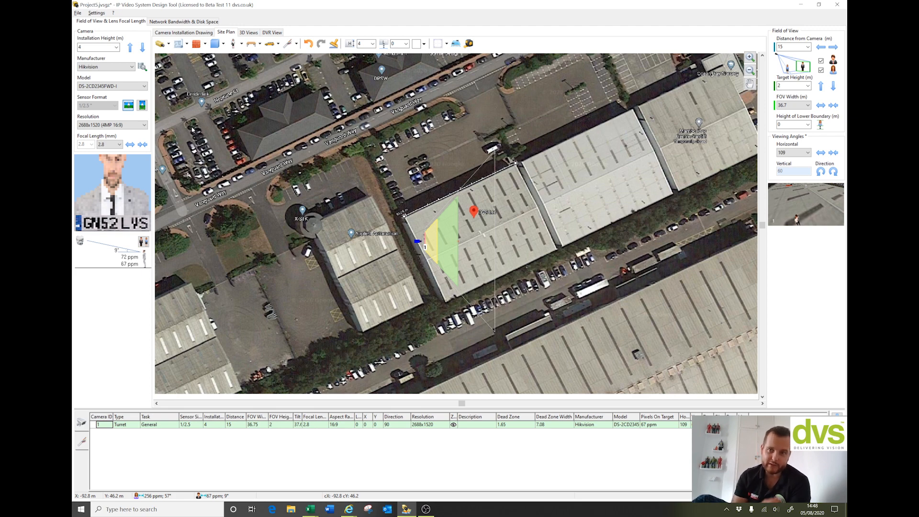
Step: Review the available installation heights for camera 1
double_click(111, 46)
click(116, 49)
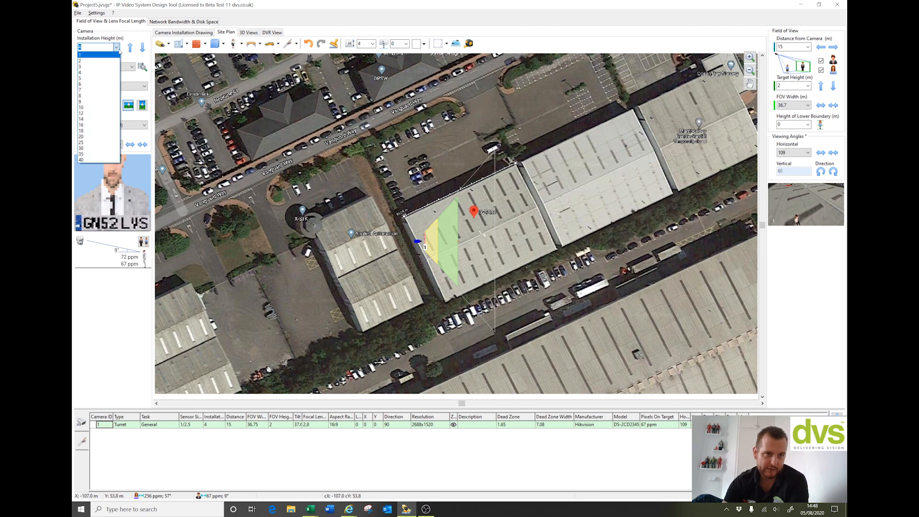
click(118, 50)
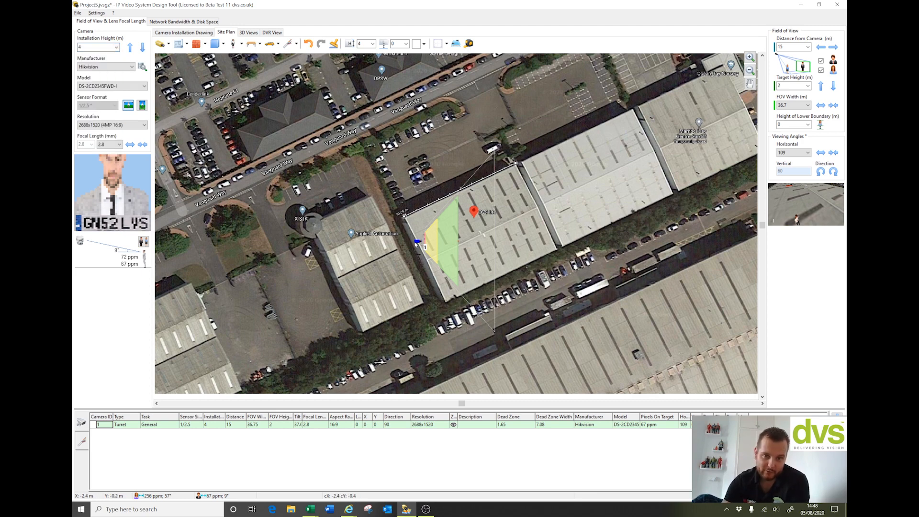
Step: Try a 4 mm focal length on camera 1 and switch it back to 2.8 mm
click(119, 144)
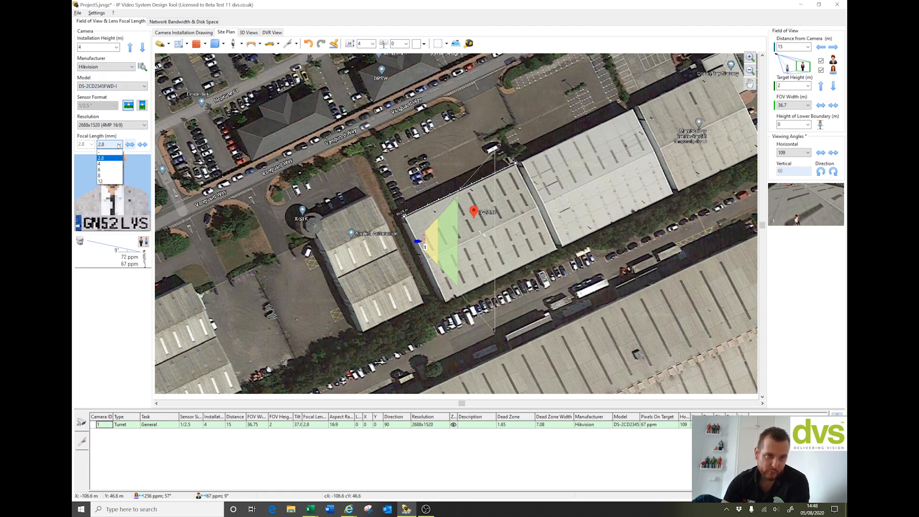
click(113, 165)
click(120, 145)
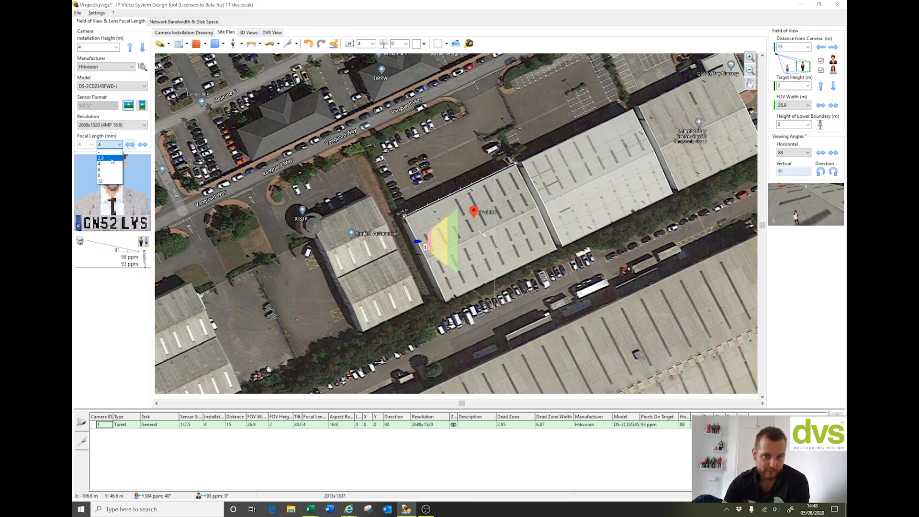
click(112, 160)
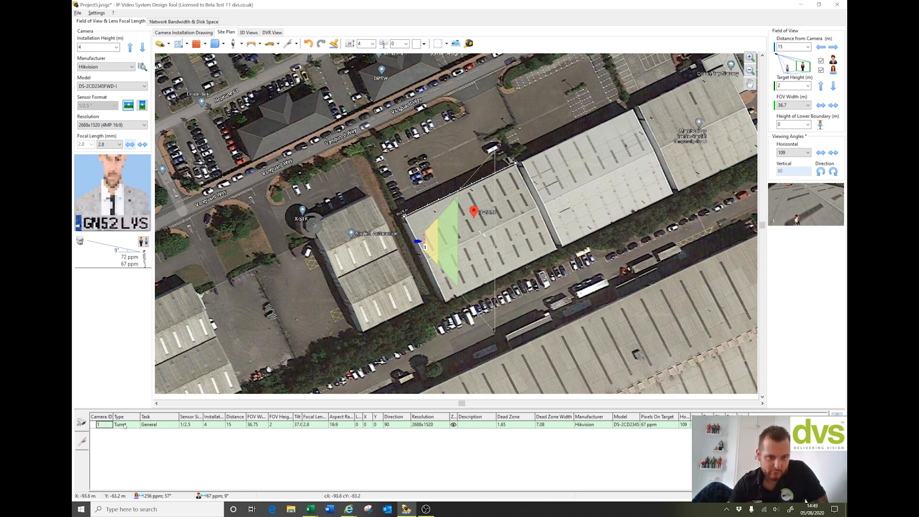
Step: Review the task options available for camera 1 in the camera table
click(159, 425)
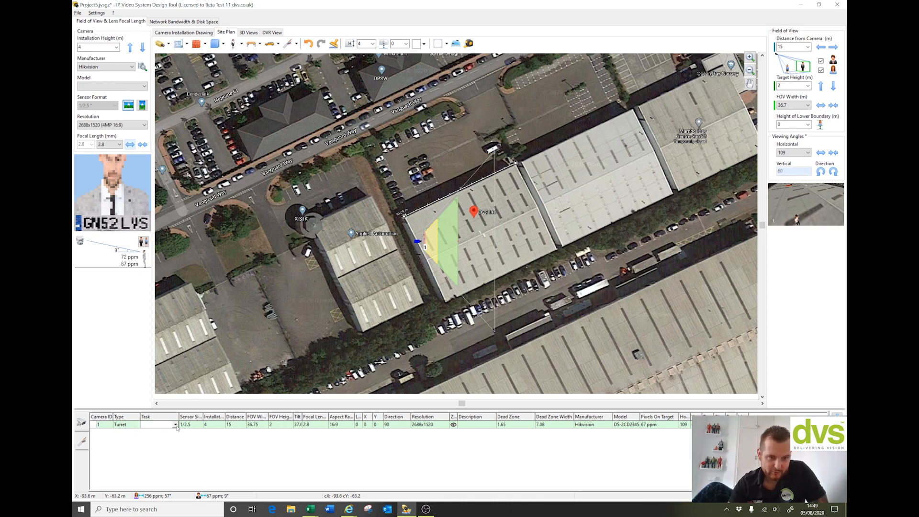
click(167, 426)
click(176, 426)
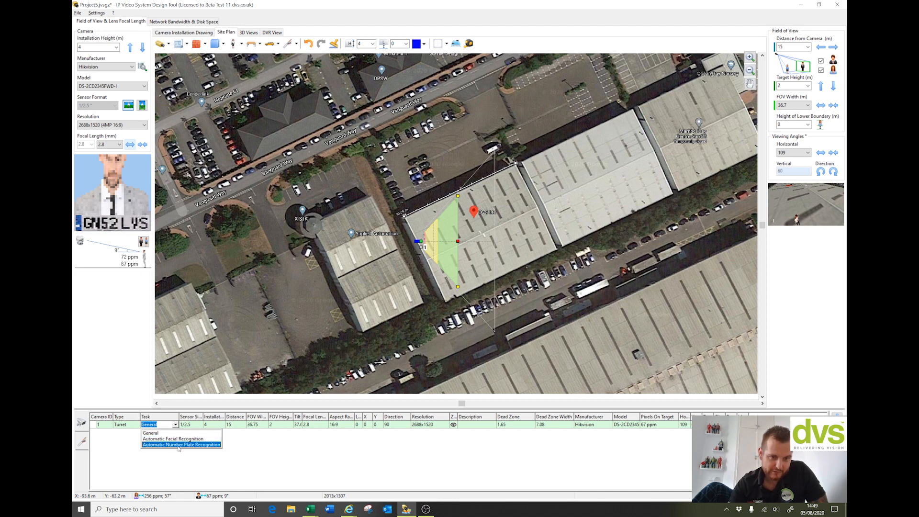
click(324, 452)
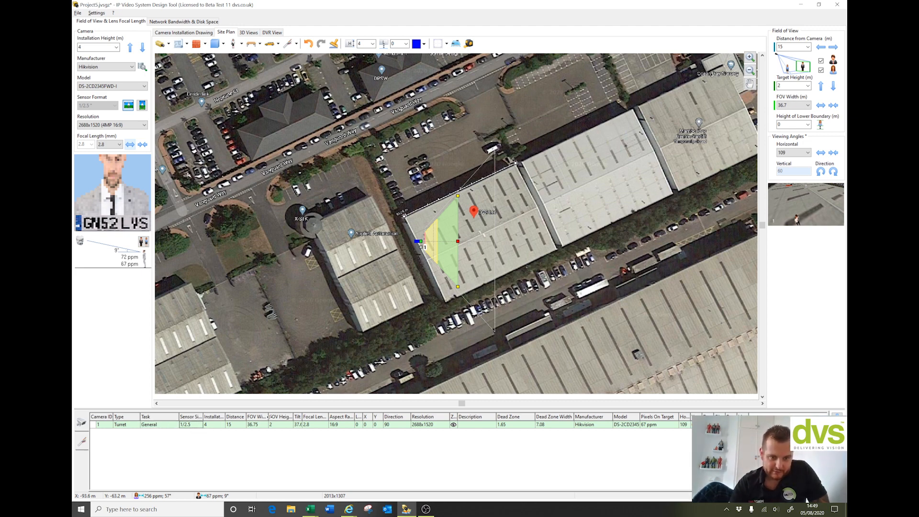
Step: Enter "Camera 1 Exteral" as the description of camera 1 in the camera table
double_click(471, 424)
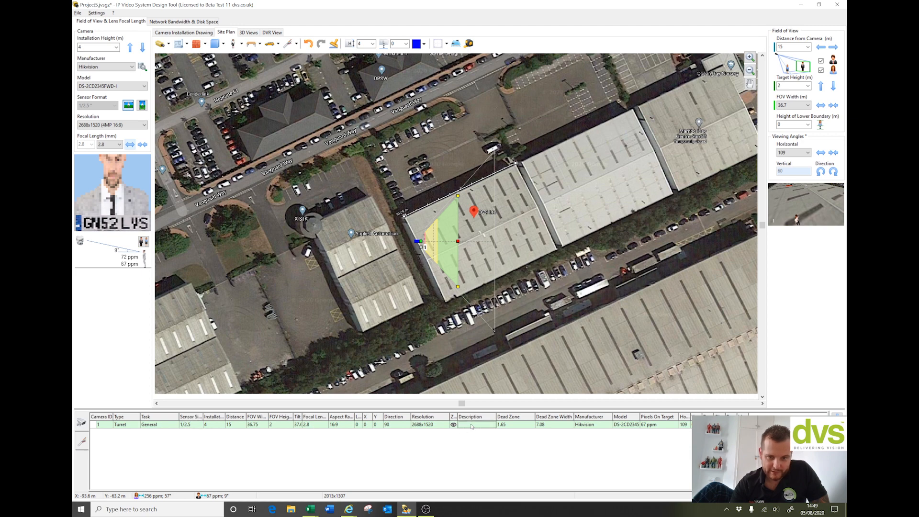
text(Ca)
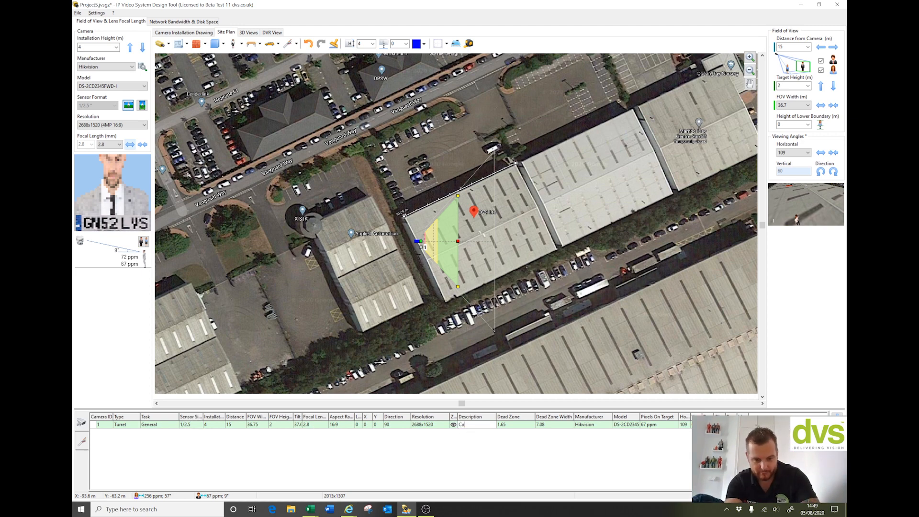
text(mera 1)
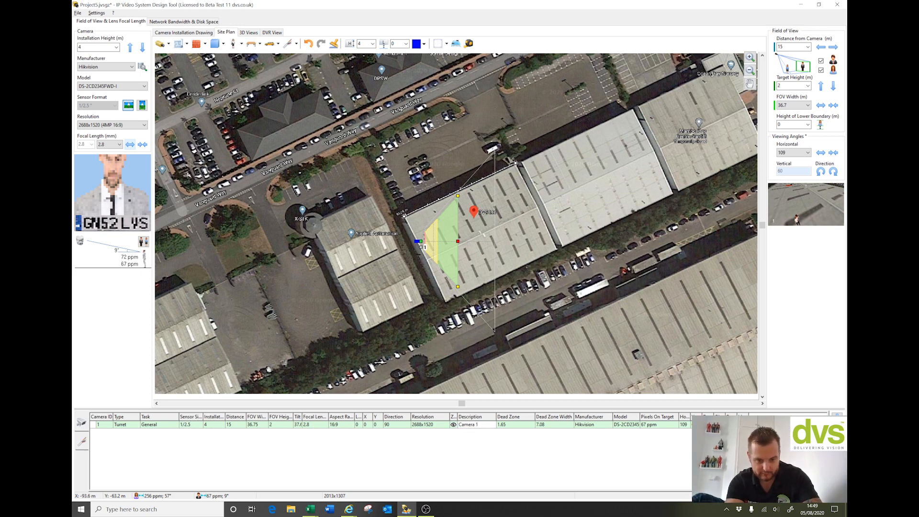
text( External)
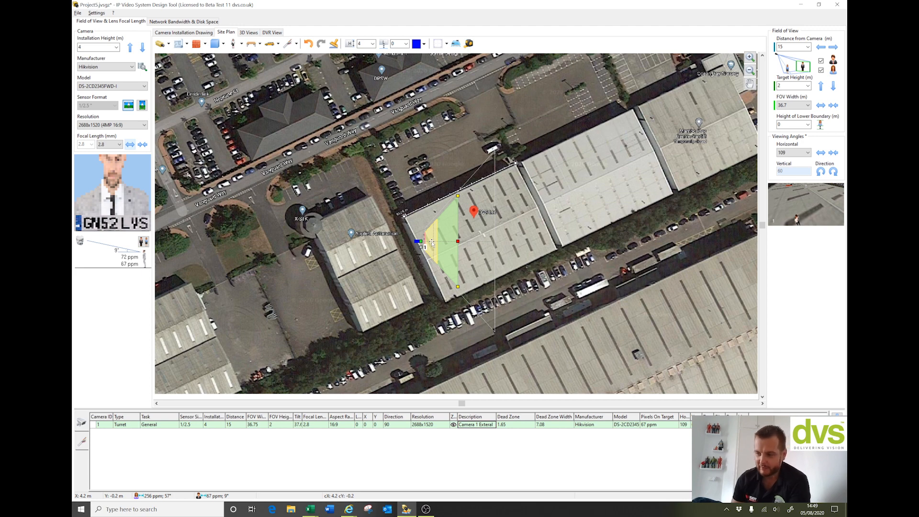
Step: Examine the camera zone visualization settings and the available visualization types, and close them
click(98, 13)
click(110, 35)
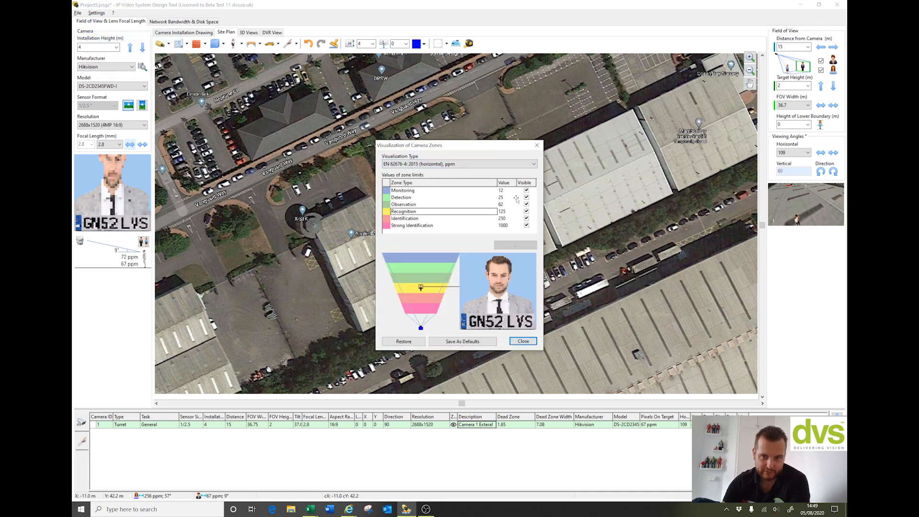
click(476, 164)
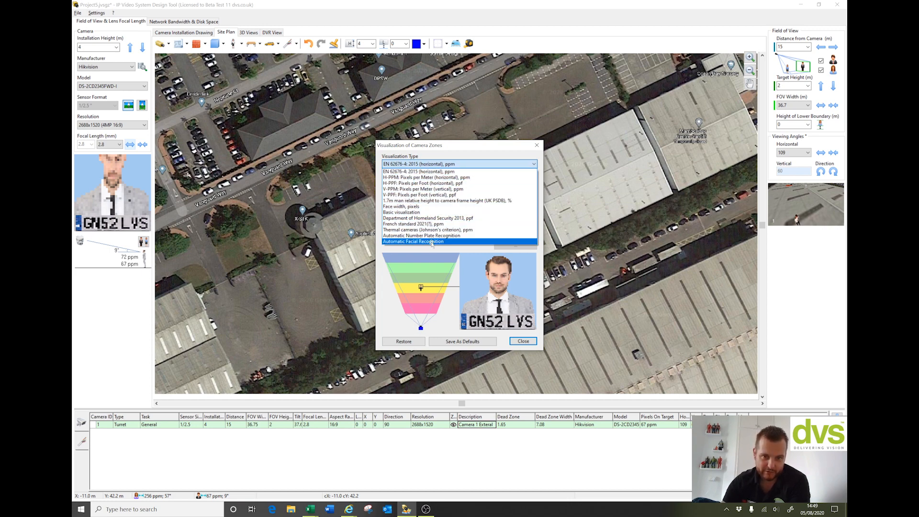
click(467, 157)
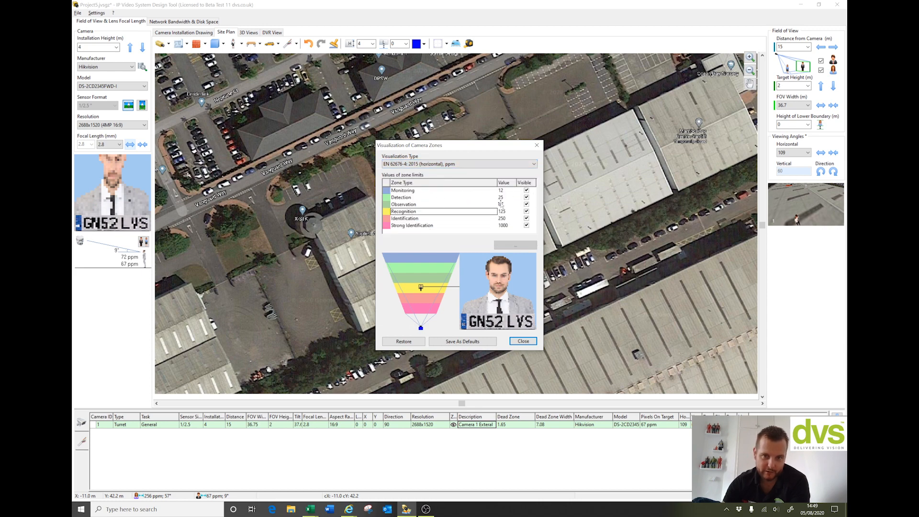
click(523, 341)
Step: Move camera 1 to the northwest corner of the DVS building and aim it over the car park at about 43.4 m distance
drag(422, 244, 405, 212)
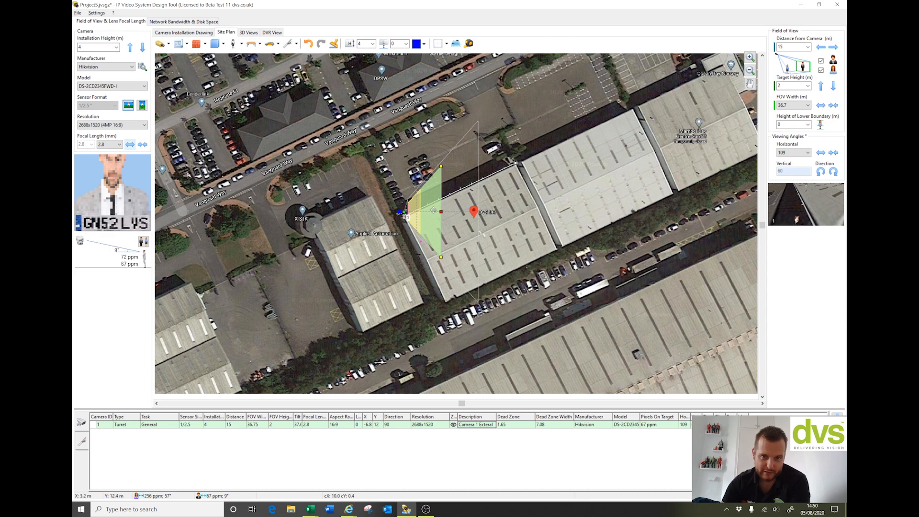
click(477, 197)
click(442, 217)
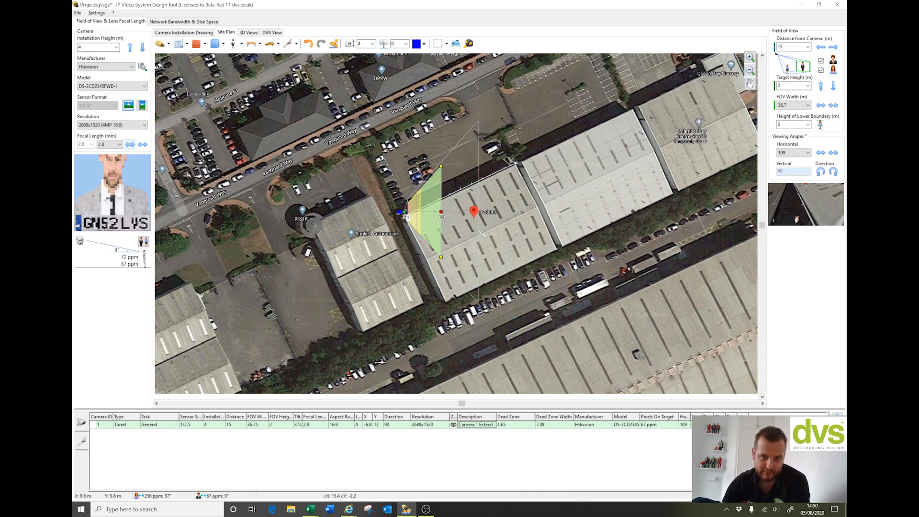
drag(442, 217, 438, 111)
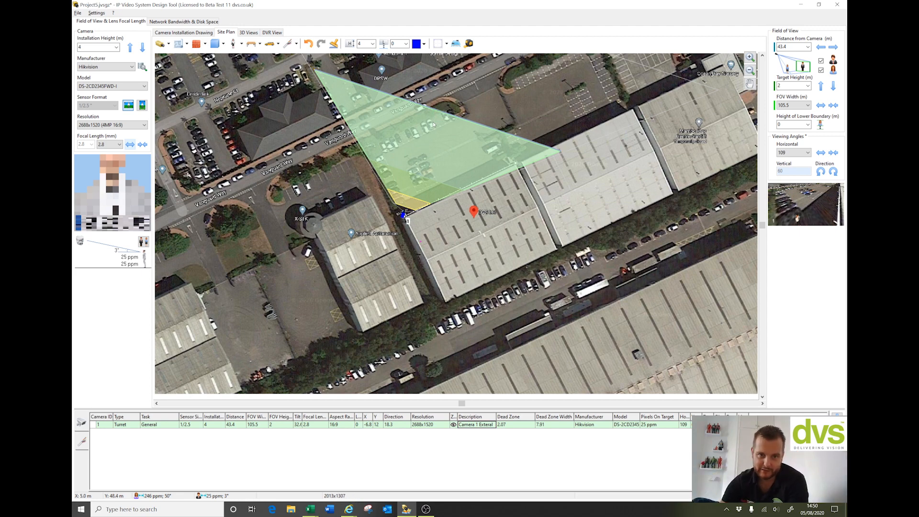
click(404, 214)
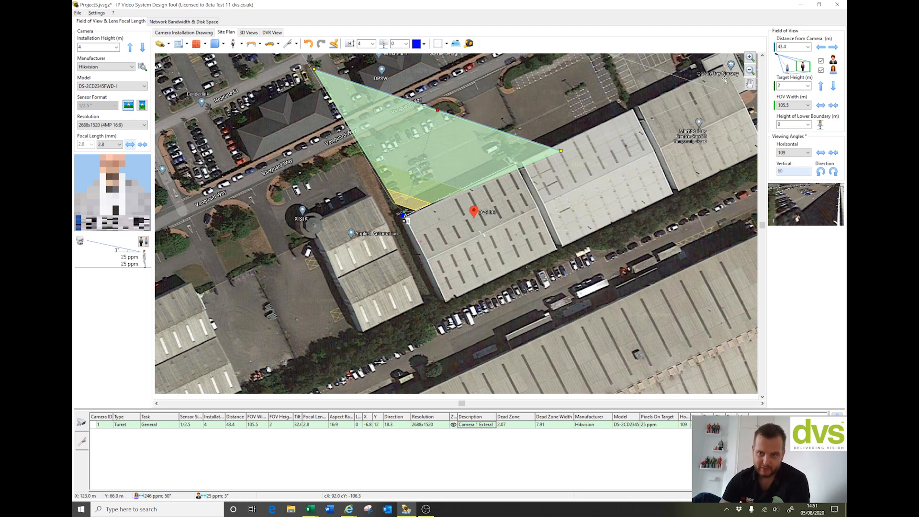
Step: Try a 20 m distance from camera 1 and set the distance to 40 m
click(808, 47)
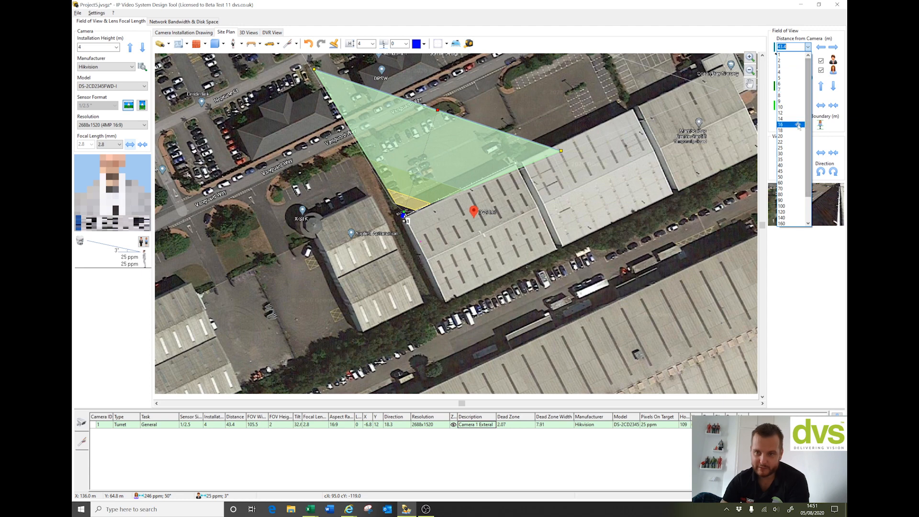
click(790, 136)
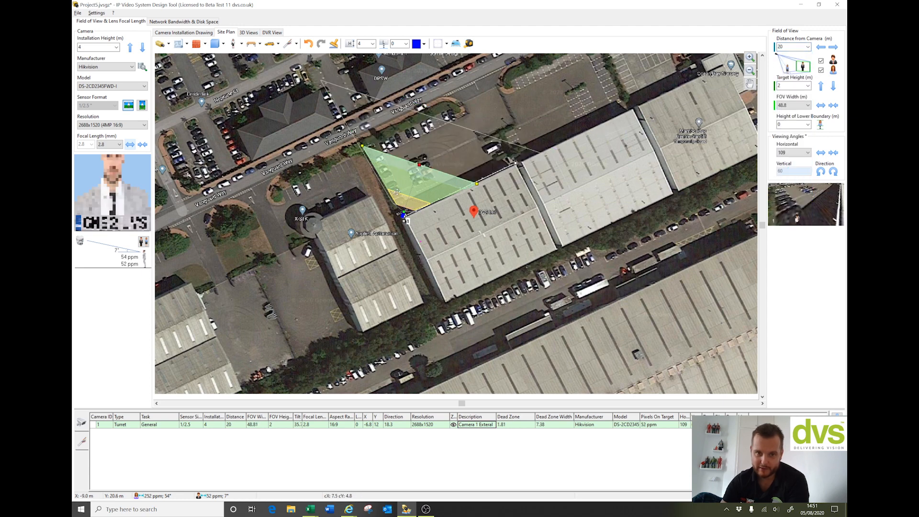
click(808, 46)
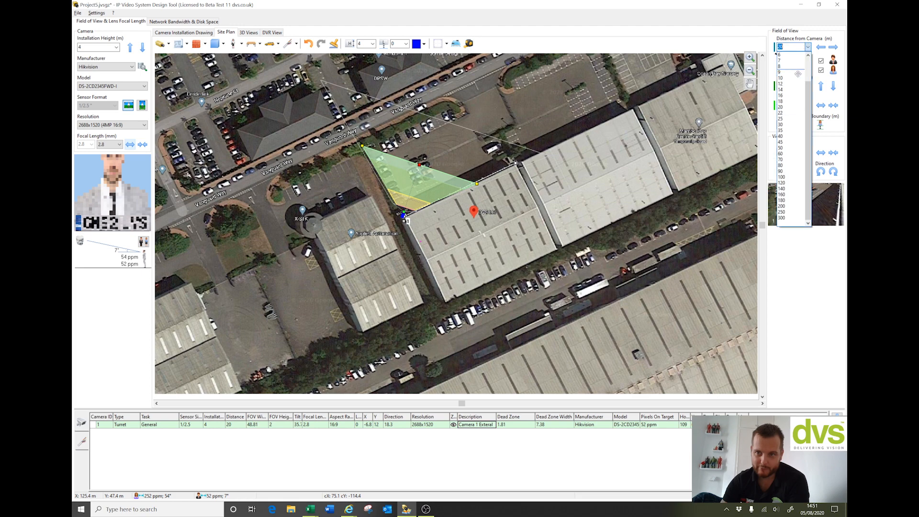
click(789, 136)
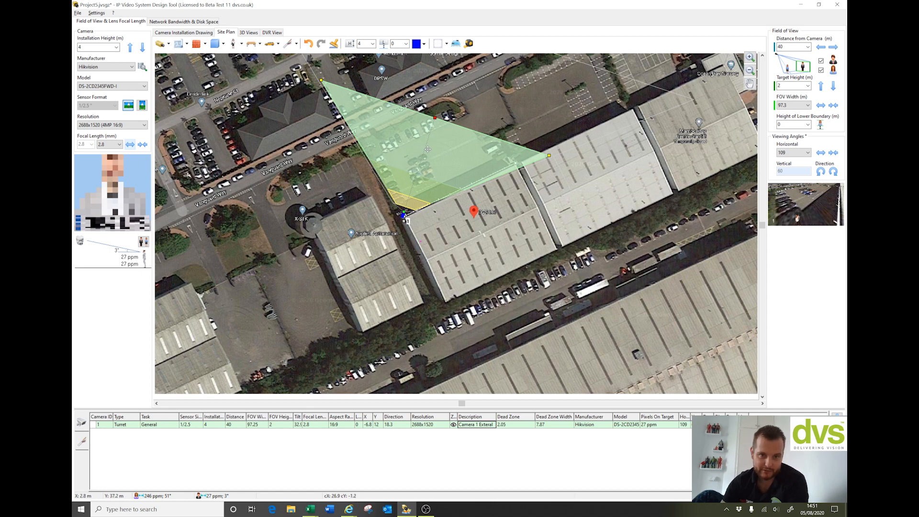
Step: Compare the camera zone limits and colours with camera 1's coverage on the plan, and close the zone settings
click(97, 13)
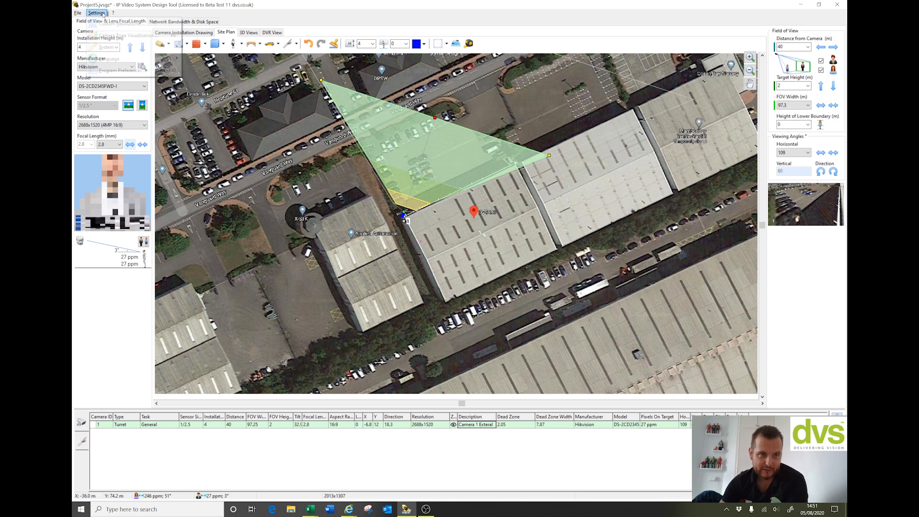
click(121, 36)
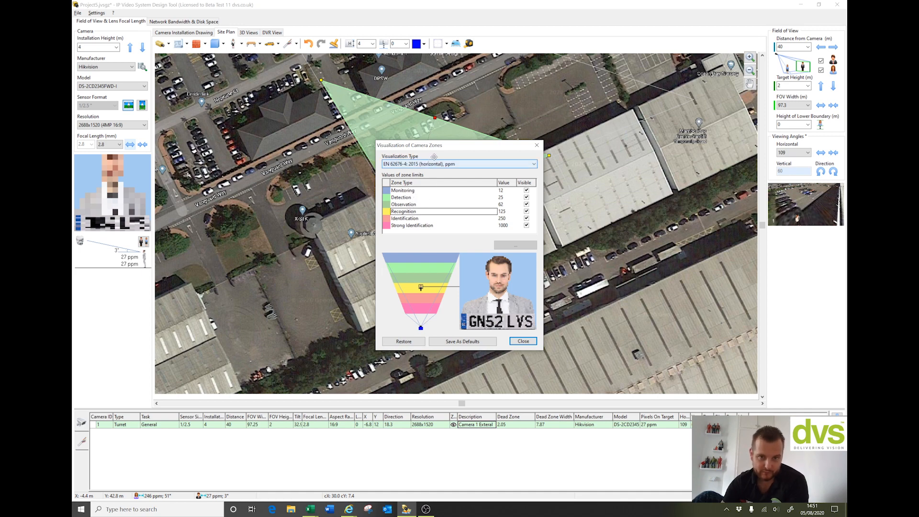
drag(450, 155, 588, 109)
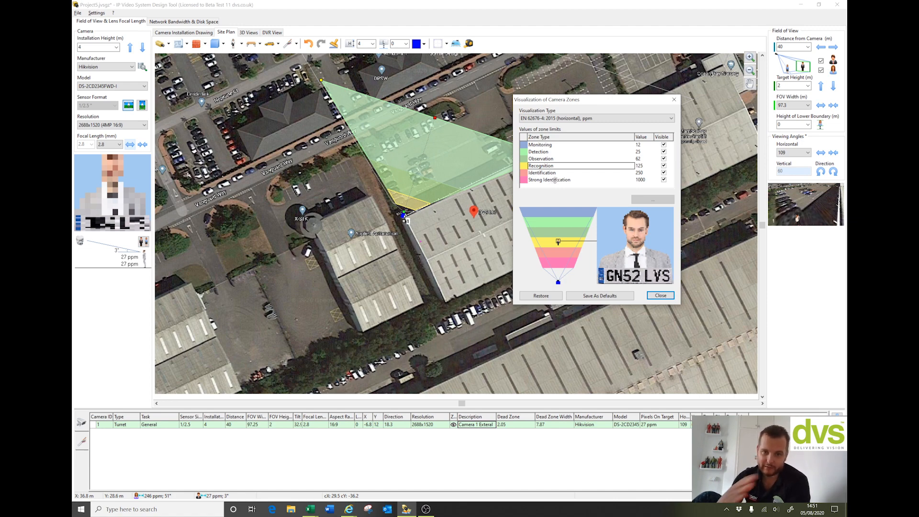
click(675, 99)
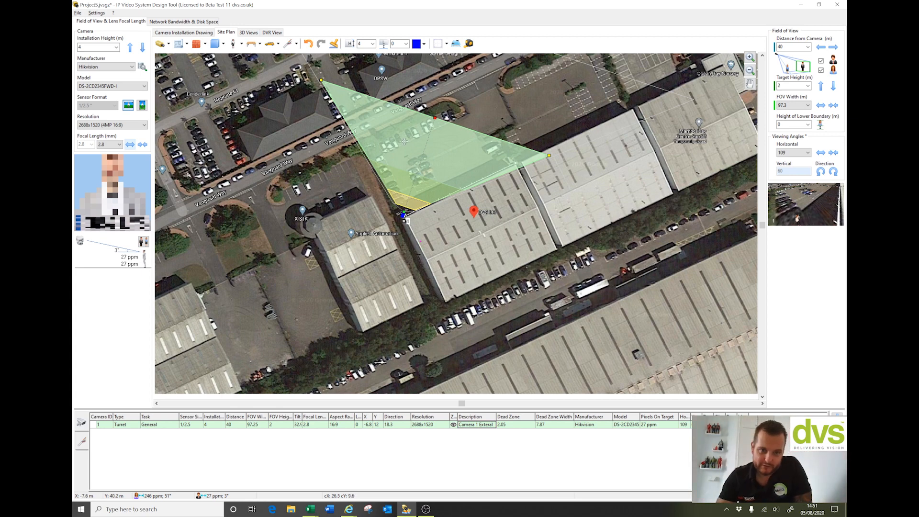
Step: Compare camera 1's coverage at 2.8 mm and 4 mm focal lengths, and set the focal length to 4 mm
click(119, 144)
click(107, 164)
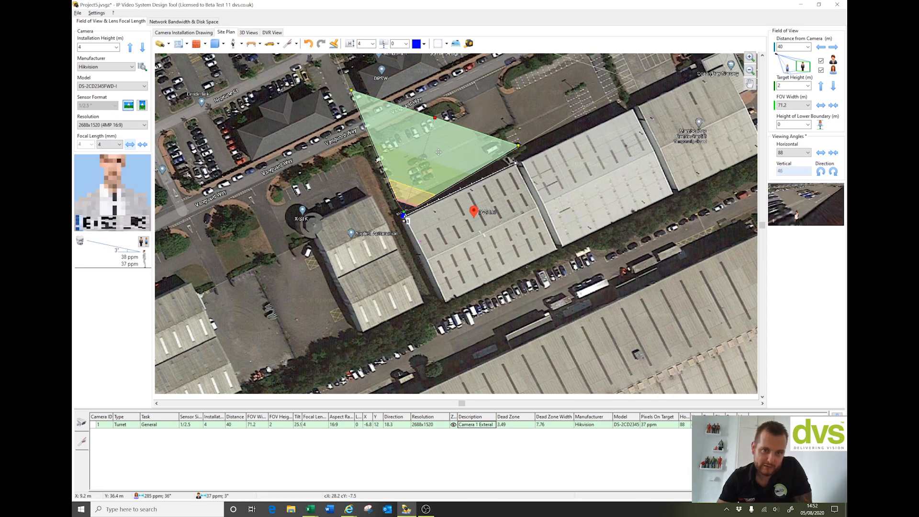
click(119, 144)
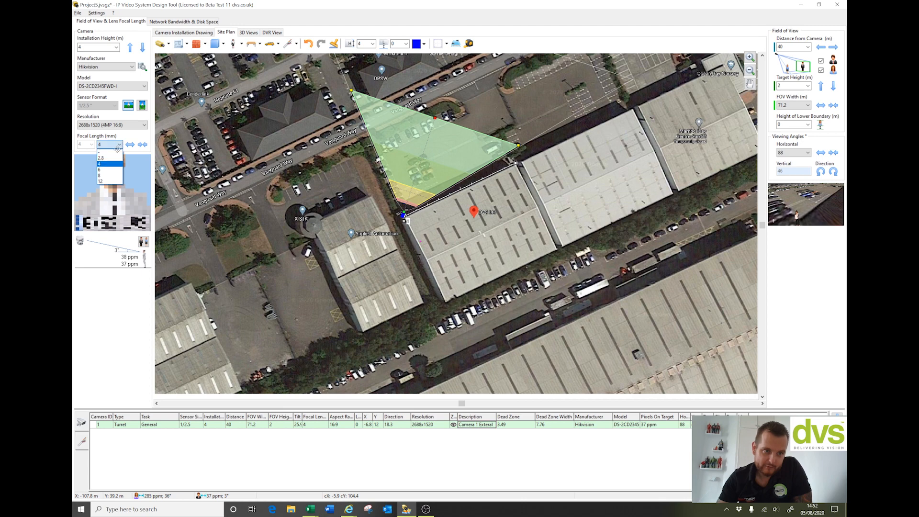
click(112, 157)
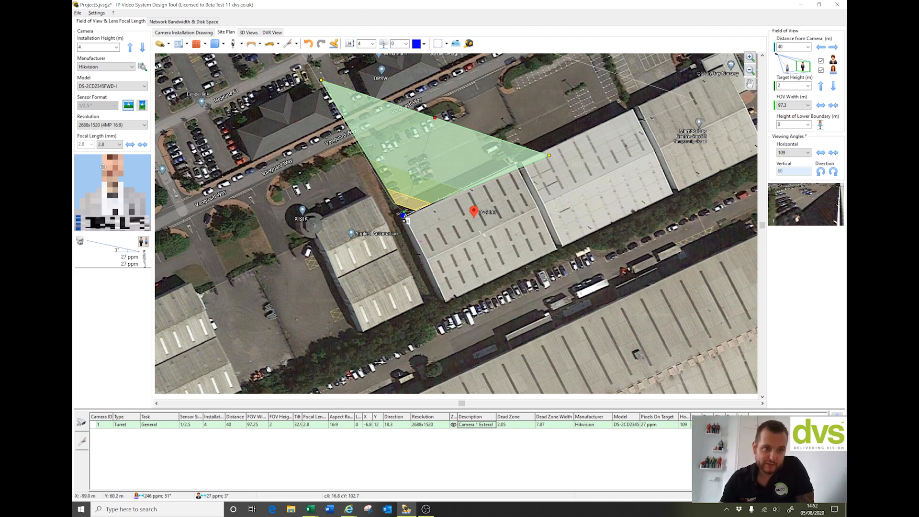
click(120, 144)
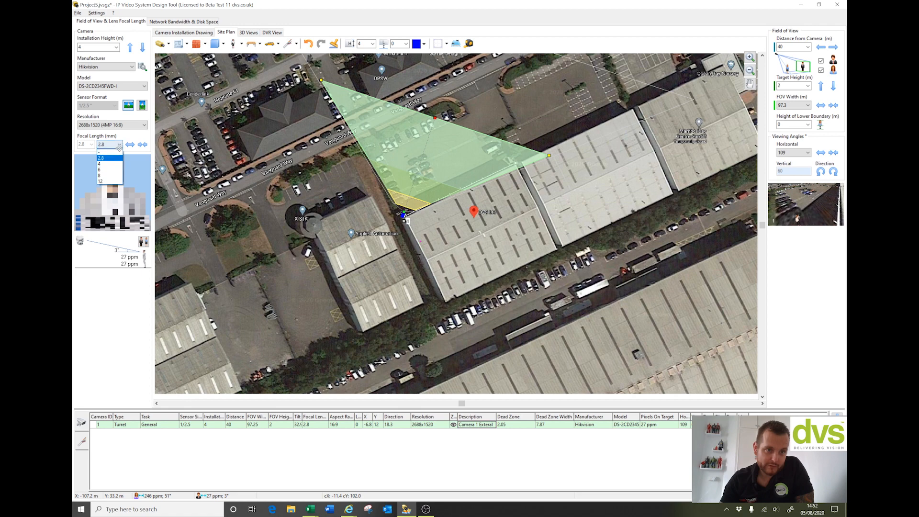
click(113, 164)
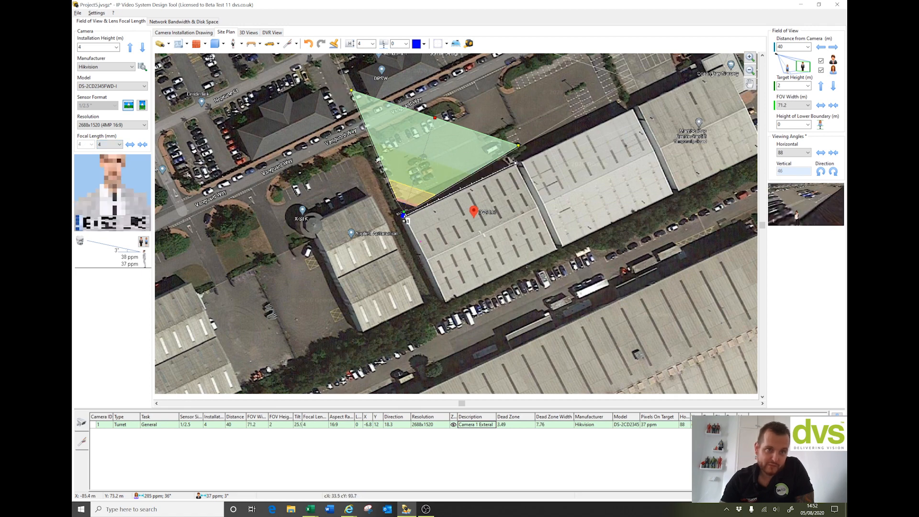
Step: Draw a brick wall along the north edge of the DVS building, from its northeast corner to camera 1
click(205, 45)
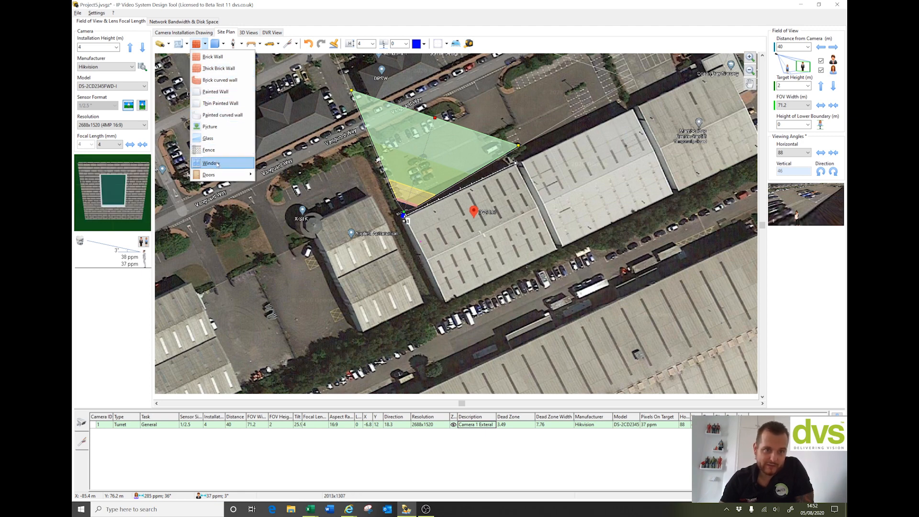
mouse_move(211, 178)
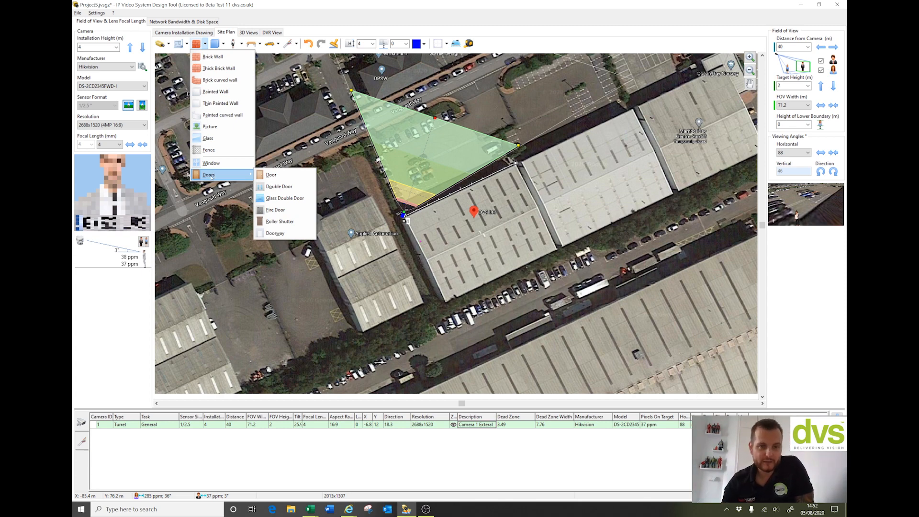
click(211, 57)
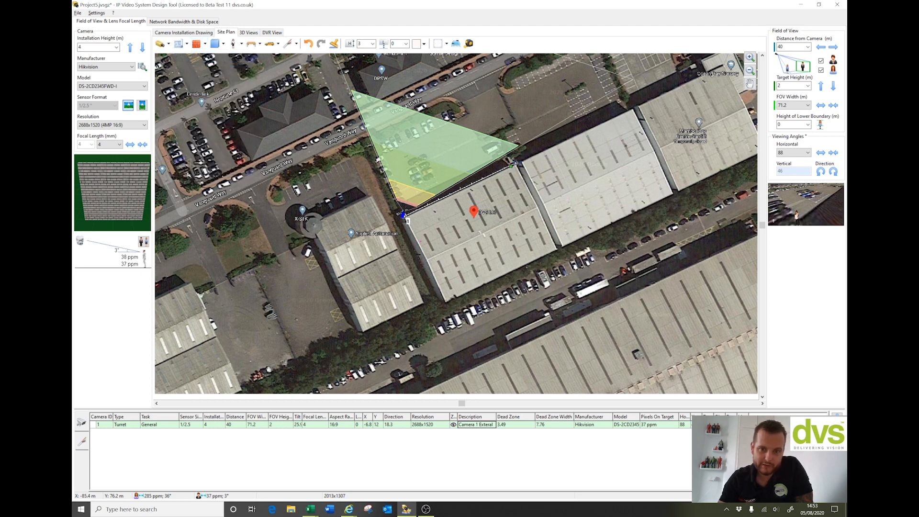
drag(512, 167, 404, 217)
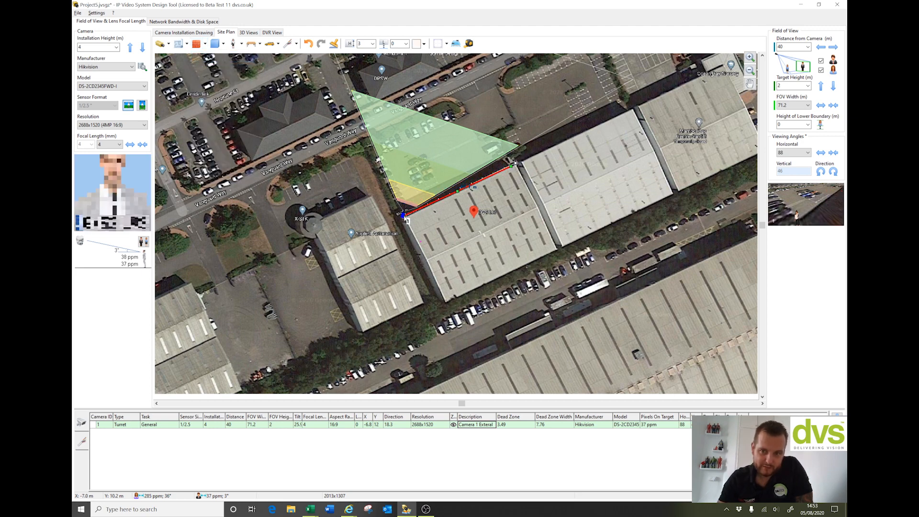
click(417, 177)
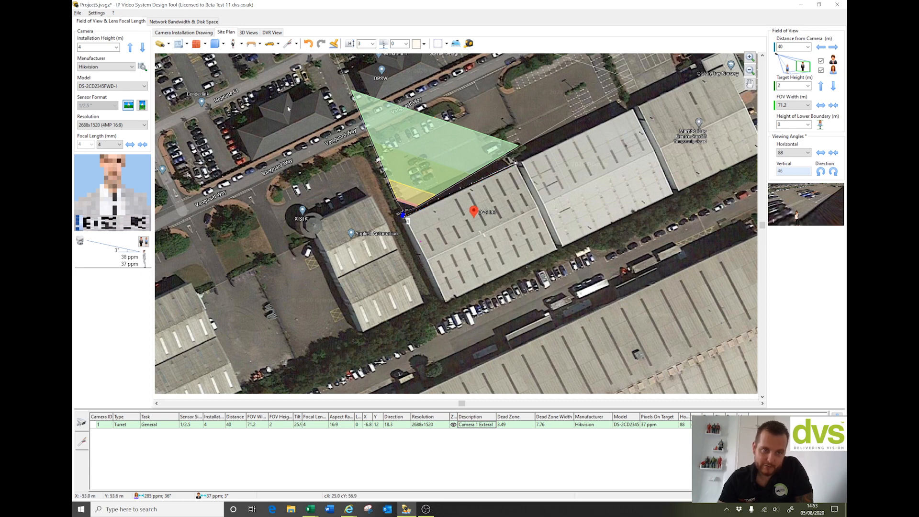
Step: Draw a second brick wall along the west boundary of the car park, starting at camera 1
click(205, 43)
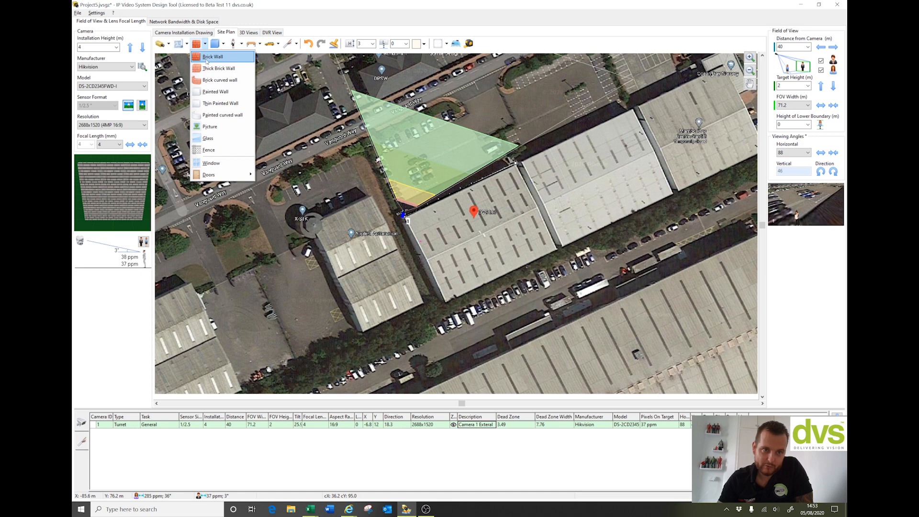
click(206, 59)
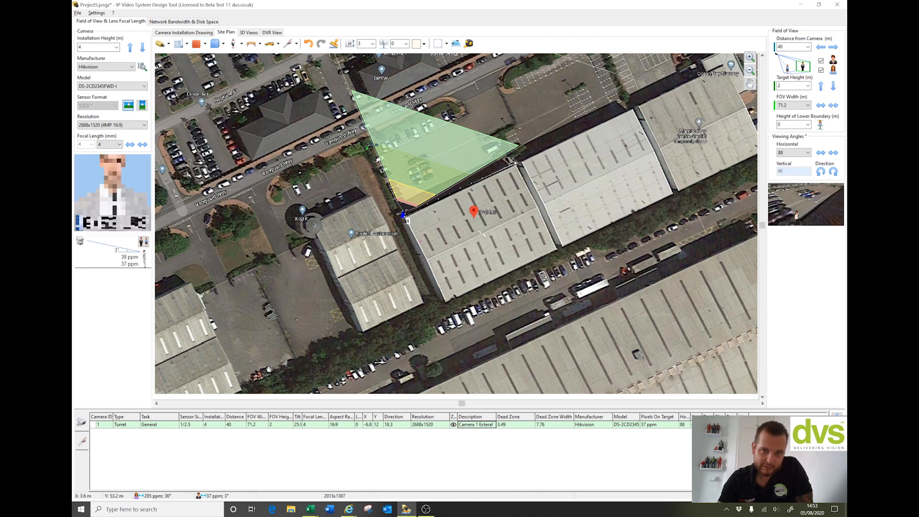
click(405, 214)
right_click(367, 132)
click(387, 199)
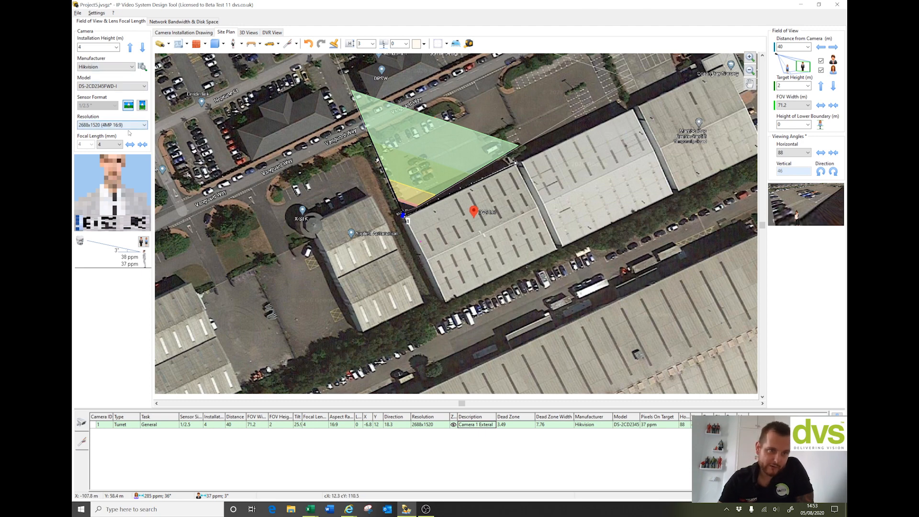
Step: Set camera 1's focal length to 2.8 mm
click(110, 144)
click(108, 158)
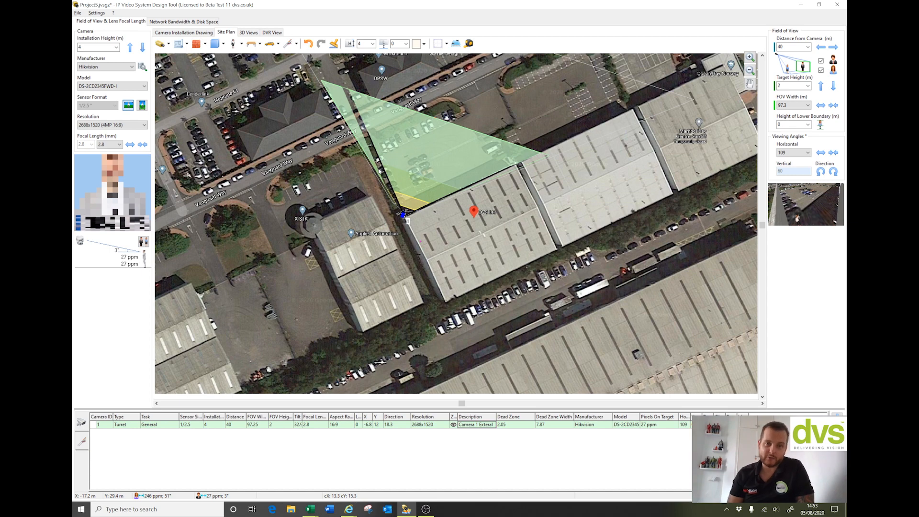
scroll(379, 171, down, 1)
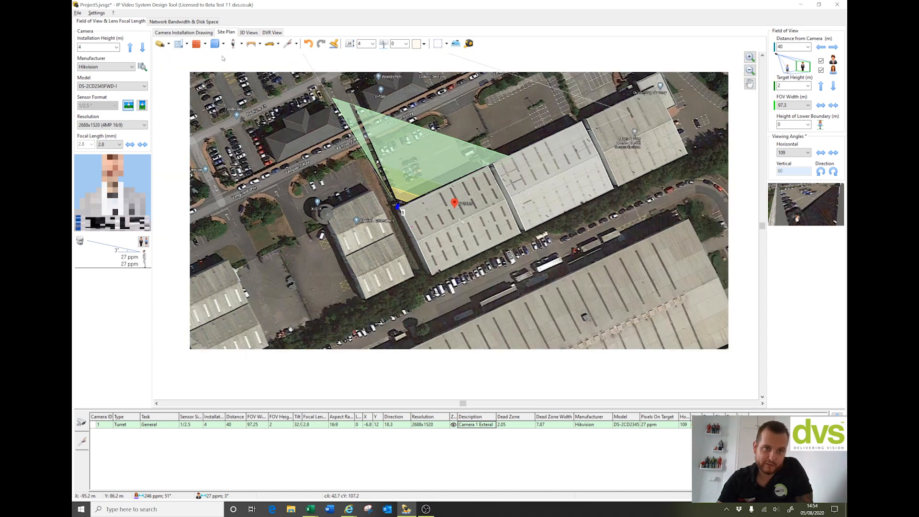
Step: Draw a short brick wall about 12.7 m long beside camera 1 at the south end of the car park's west boundary
click(196, 44)
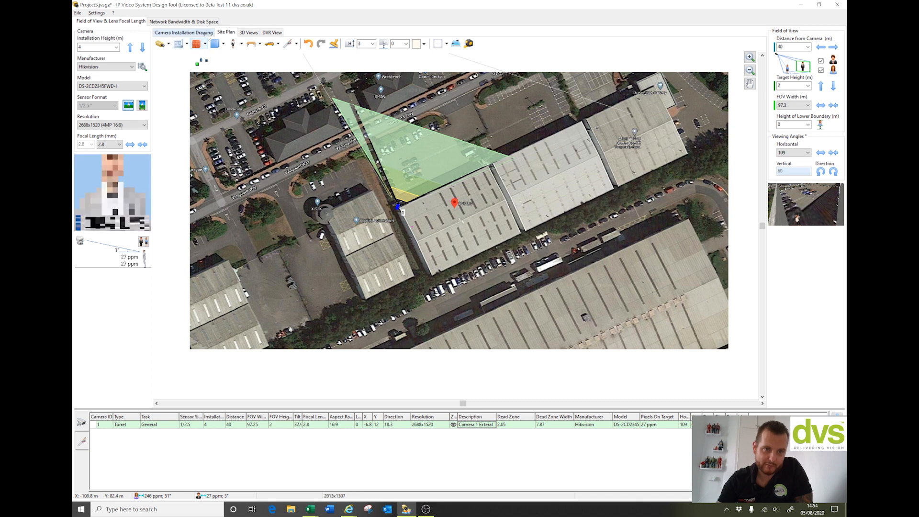
click(394, 197)
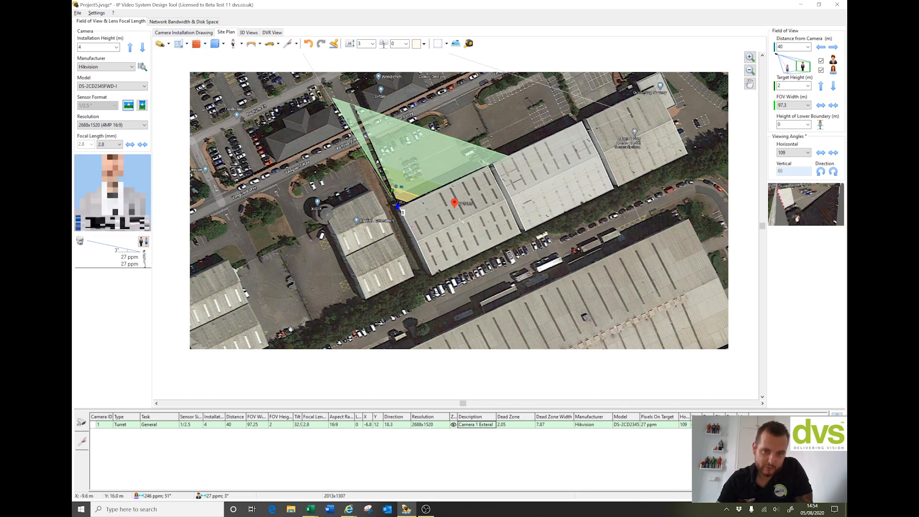
click(403, 213)
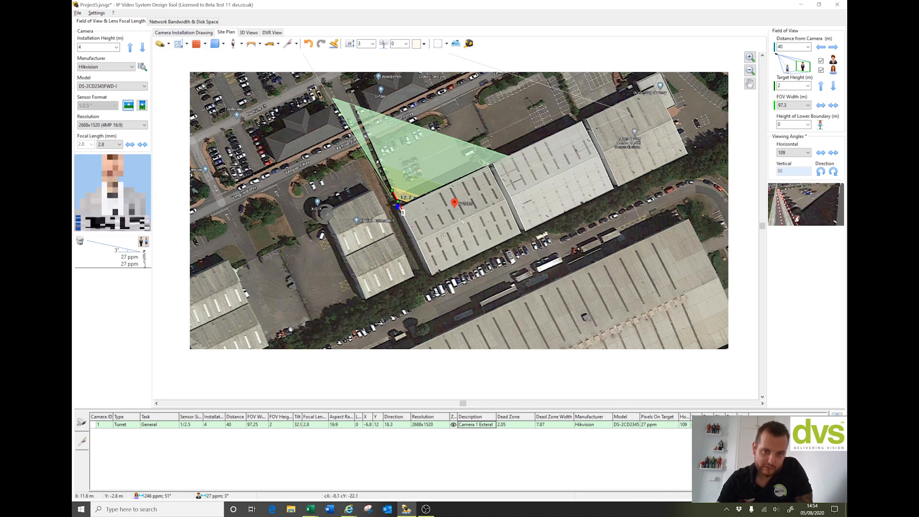
click(441, 228)
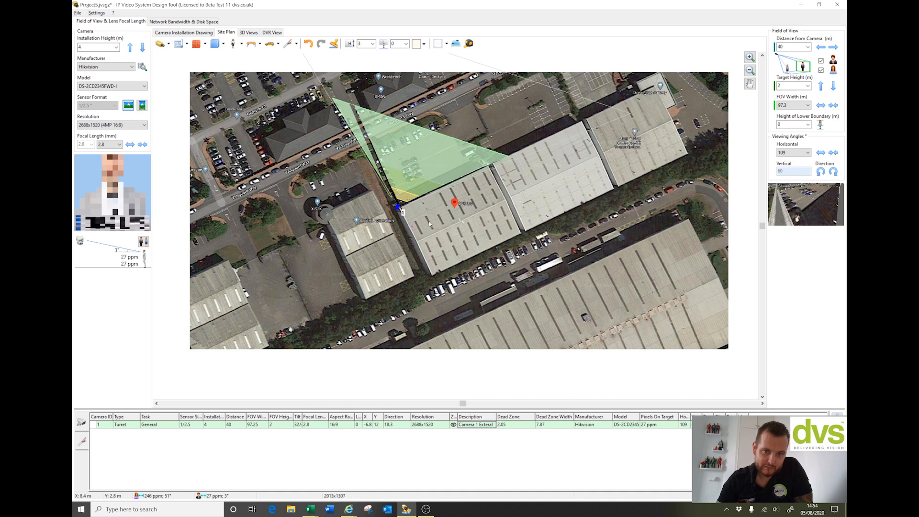
Step: Compare camera 1's coverage against the walls at 4 mm and 2.8 mm focal lengths, ending on 2.8 mm
click(114, 145)
click(105, 164)
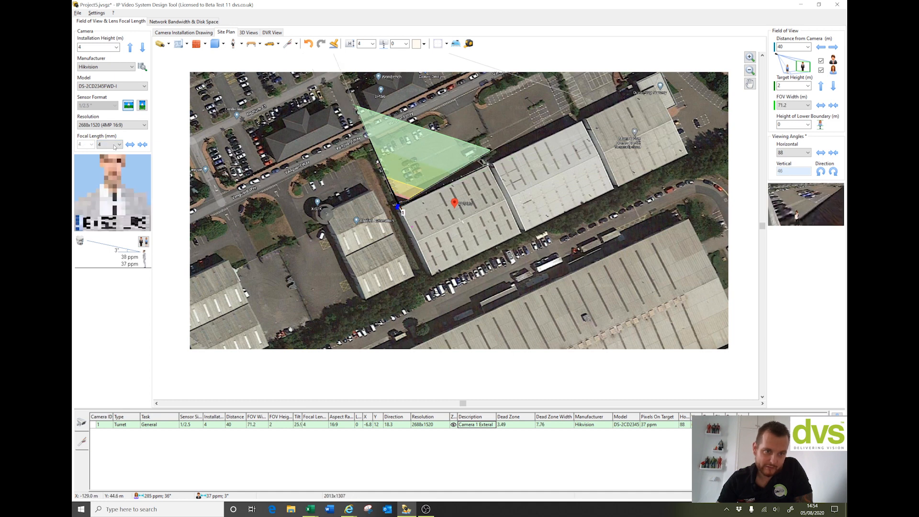
click(114, 146)
click(109, 151)
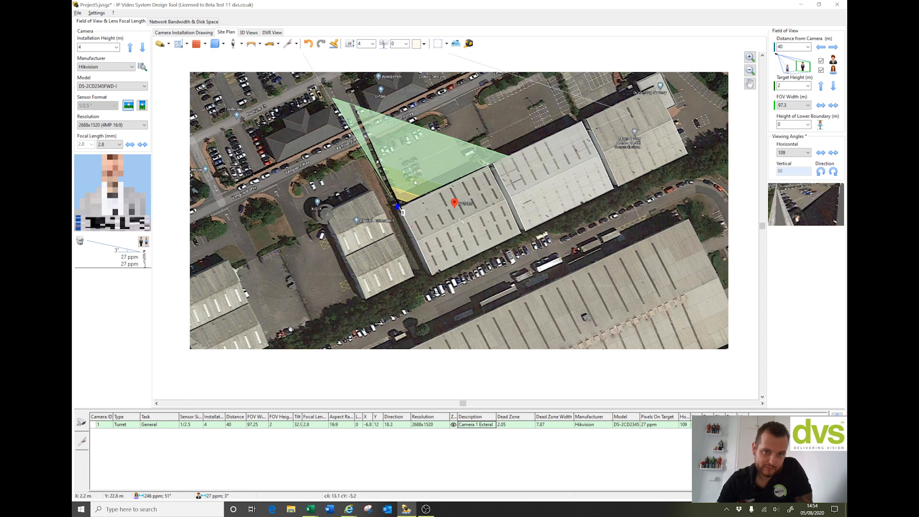
Step: Draw a brick wall about 57.9 m long down the whole west boundary of the car park to camera 1
click(196, 45)
drag(356, 110, 403, 213)
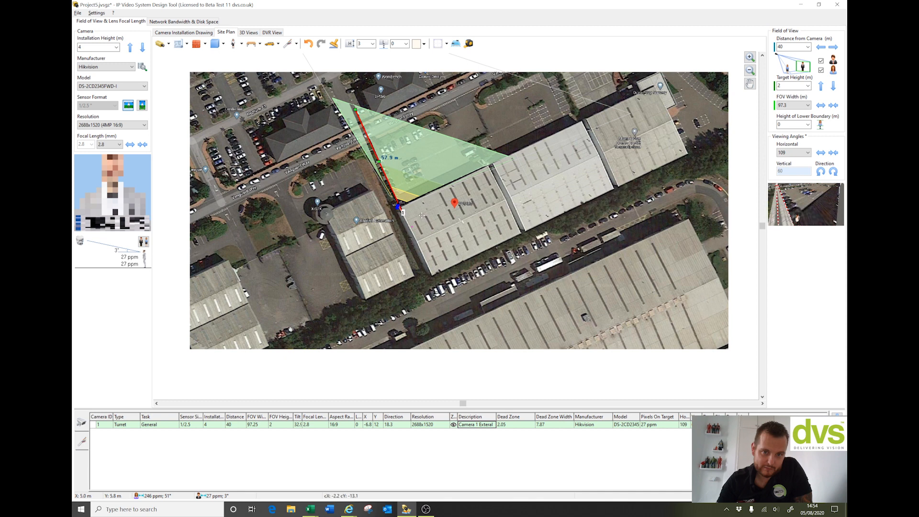
click(436, 205)
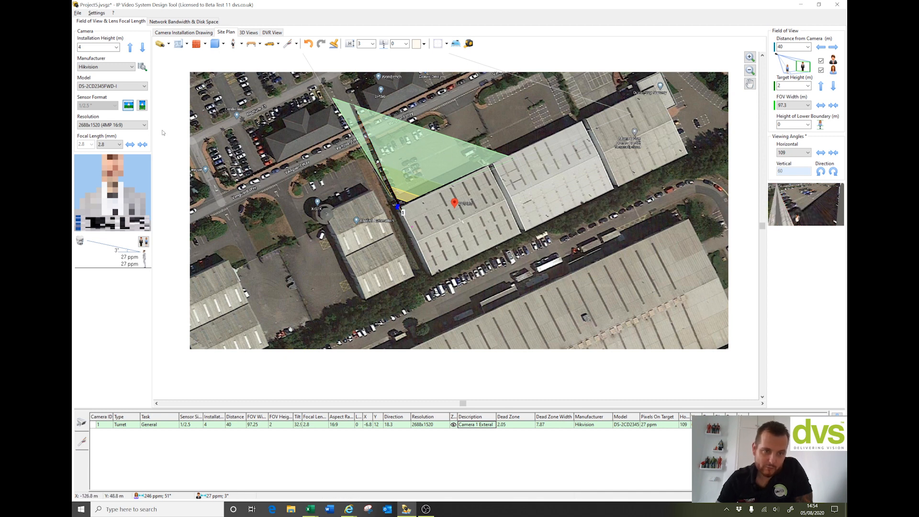
Step: Add a box of about 11.4 x 6.2 m, 3.0 m high, in the western part of the car park
click(216, 44)
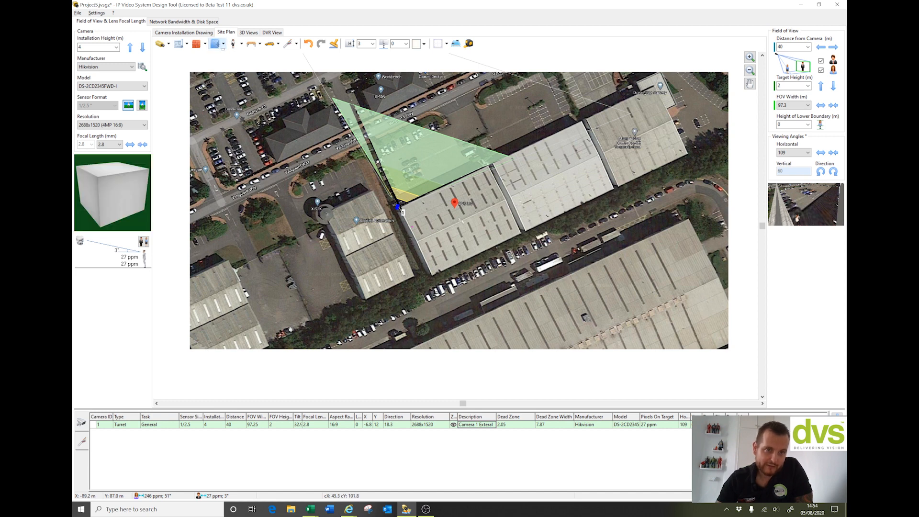
drag(393, 145, 417, 158)
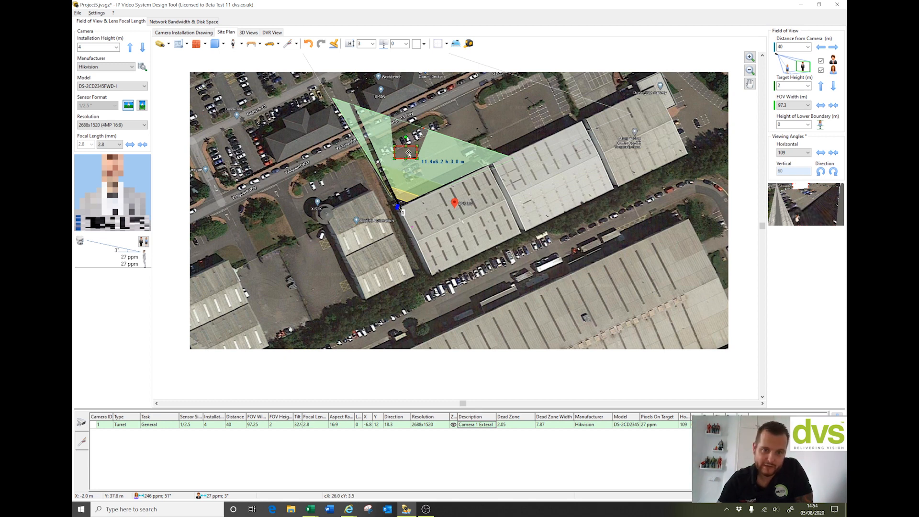
click(223, 43)
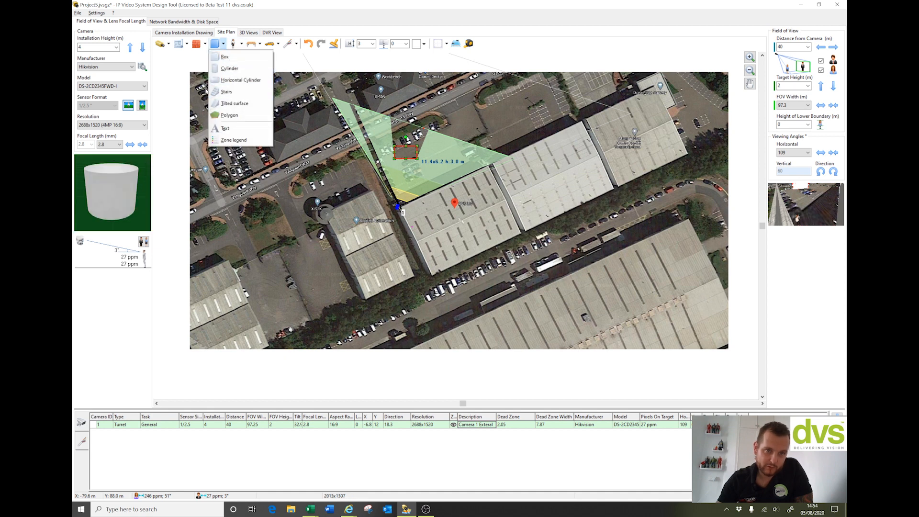
click(404, 62)
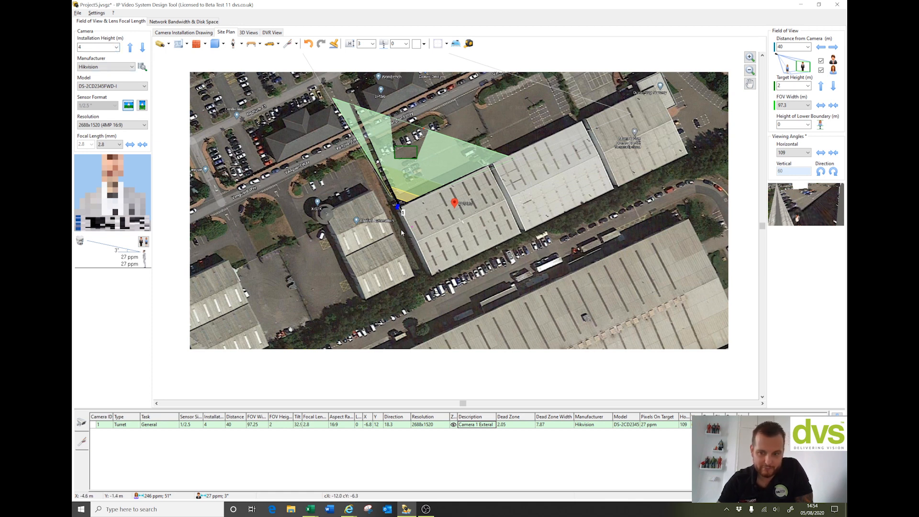
Step: Duplicate camera 1 and place the copy on the car park's north edge, facing the DVS building at about 26.9 m distance
right_click(164, 425)
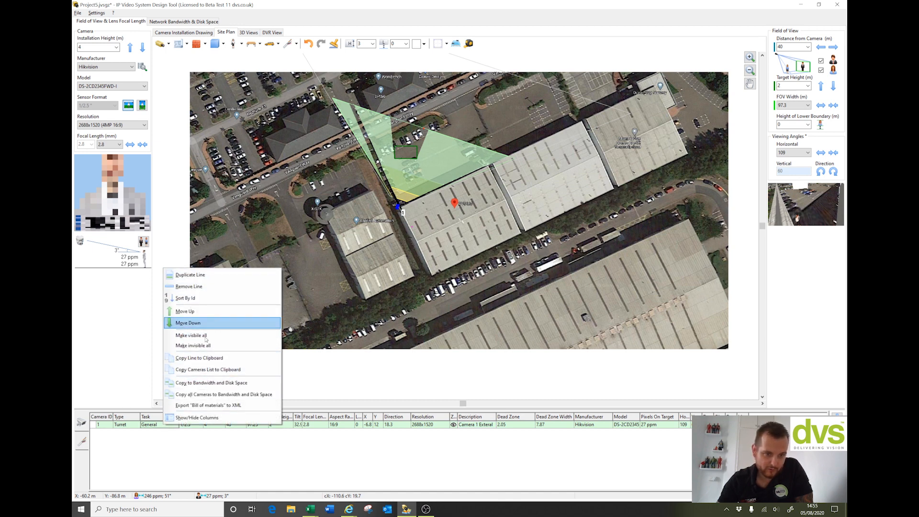
click(222, 281)
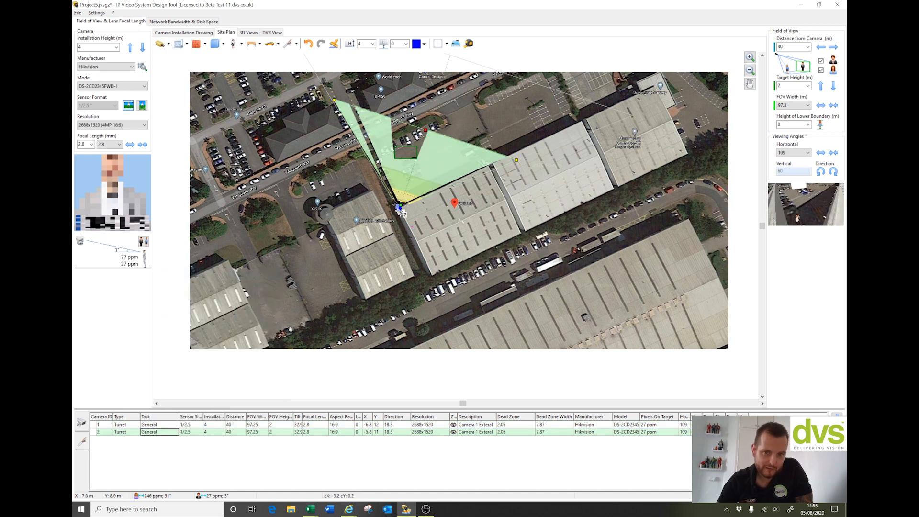
drag(400, 209, 439, 166)
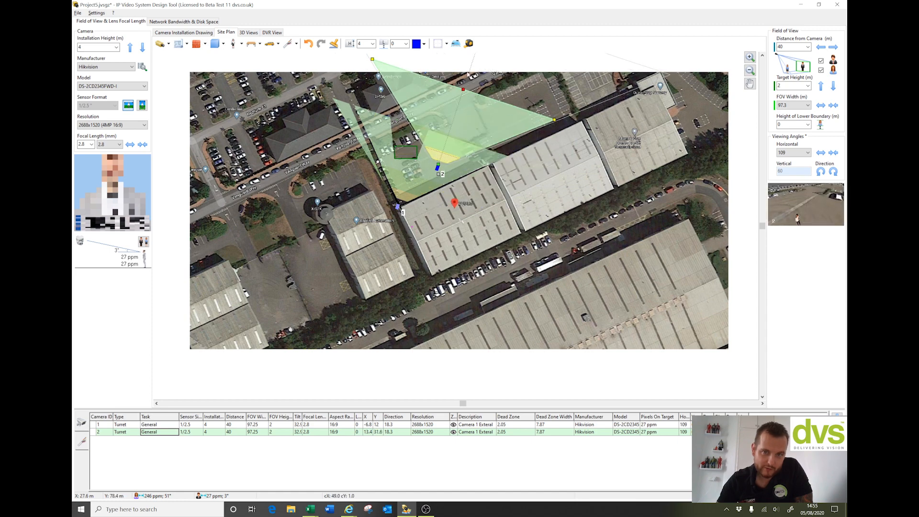
drag(463, 88, 429, 216)
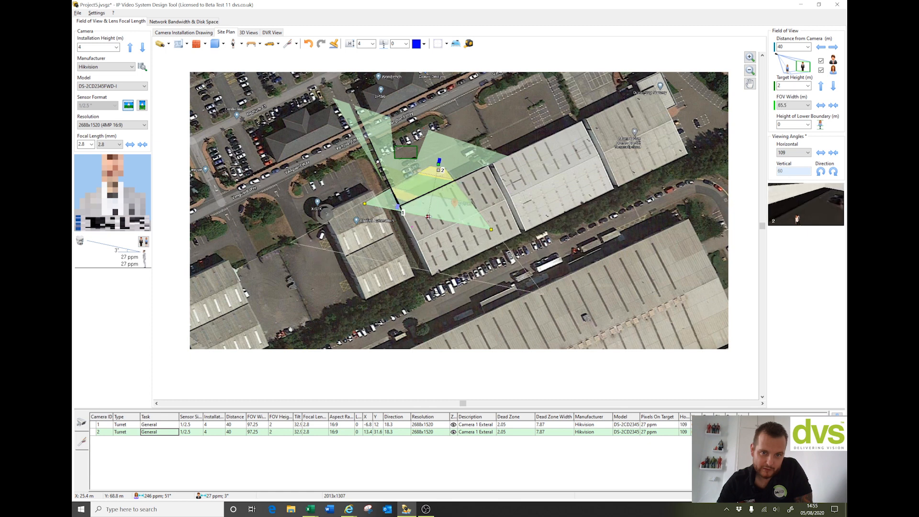
drag(439, 164, 434, 107)
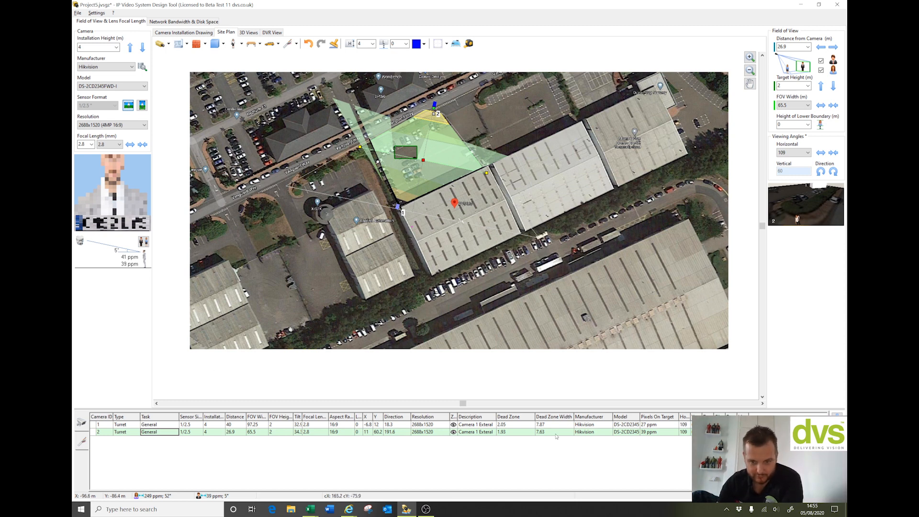
Step: Change the duplicated camera's description to "Camera 2 Exteral"
click(488, 434)
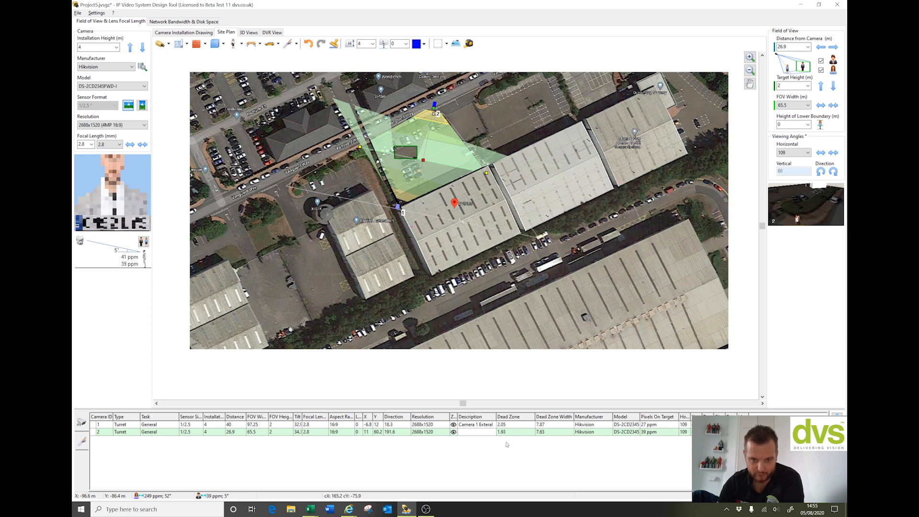
click(506, 443)
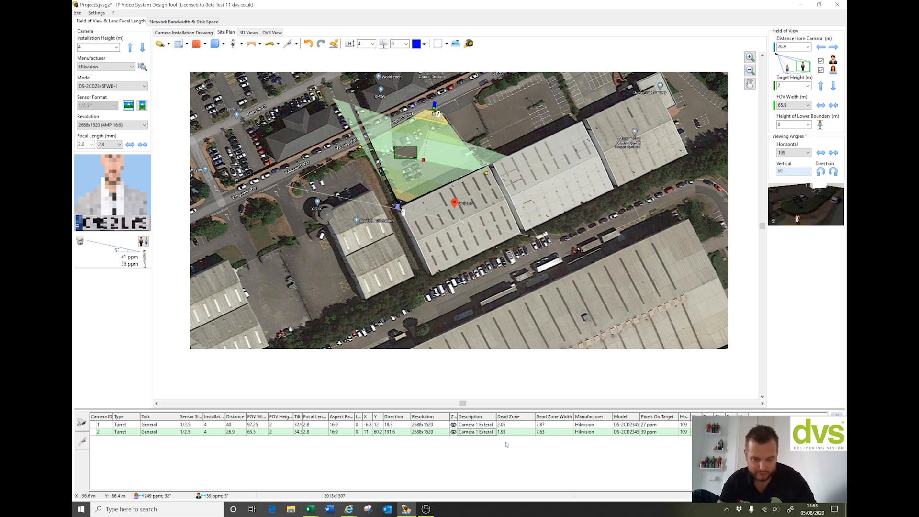
double_click(481, 433)
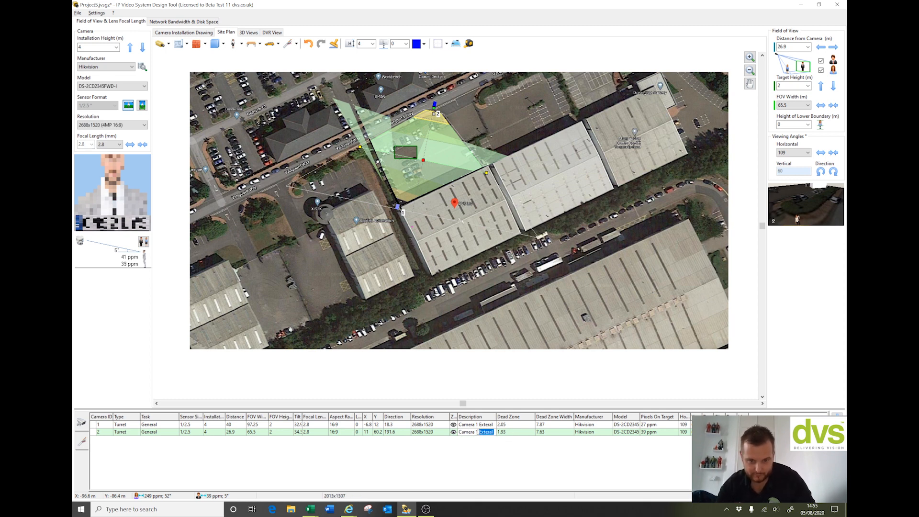
click(477, 433)
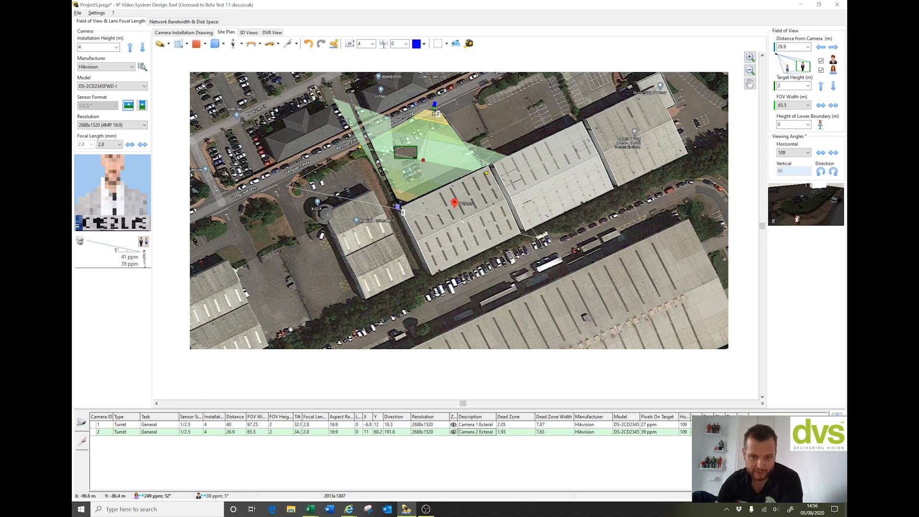
Step: Hide and show the coverage zones of cameras 1 and 2 to compare them on the plan, leaving both visible
click(455, 426)
click(455, 426)
click(455, 434)
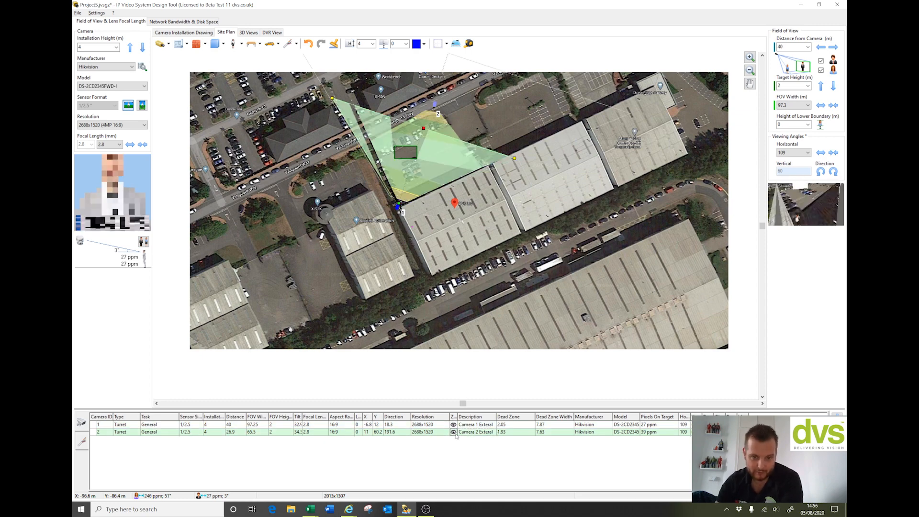
click(455, 432)
click(454, 425)
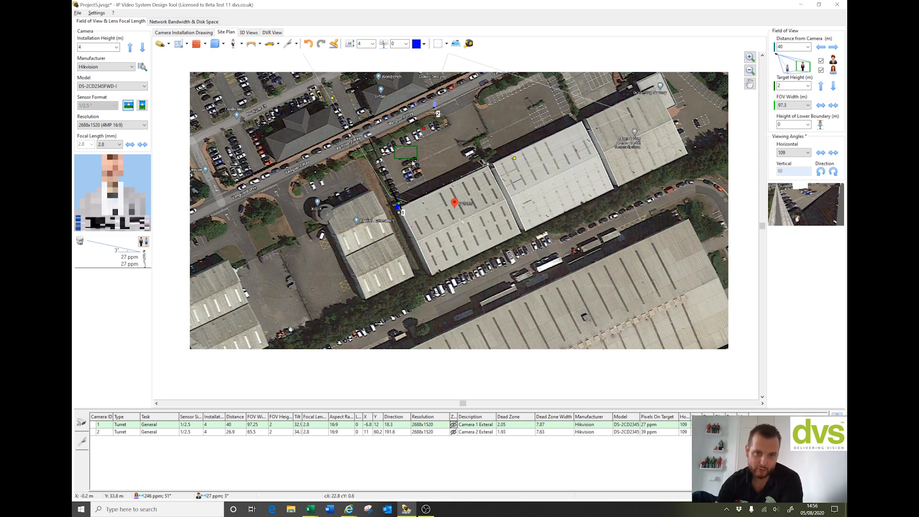
click(454, 425)
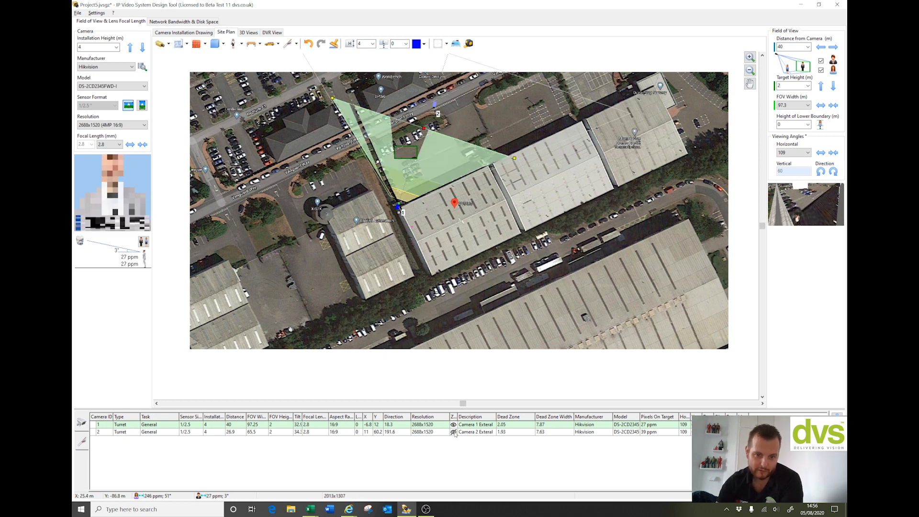
click(455, 432)
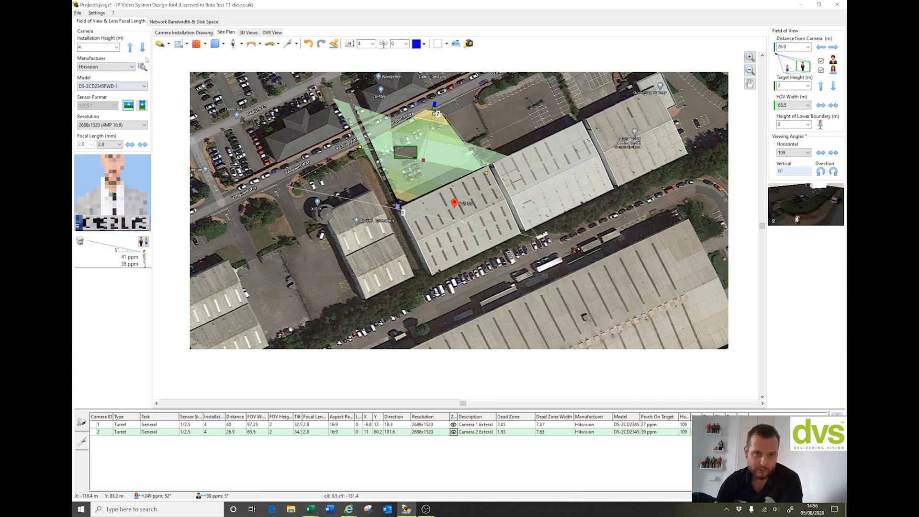
Step: Place the Andrew man model in the southwestern part of the car park, between the box and the DVS building
click(242, 43)
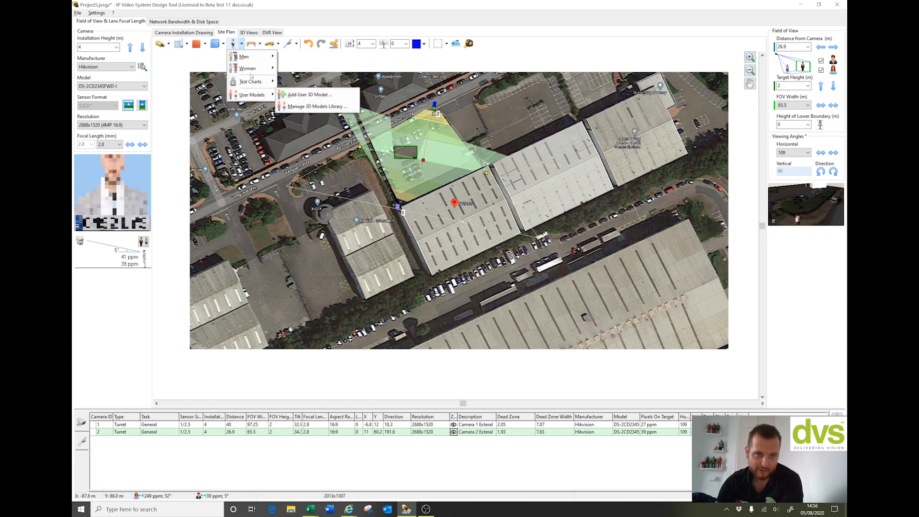
mouse_move(246, 57)
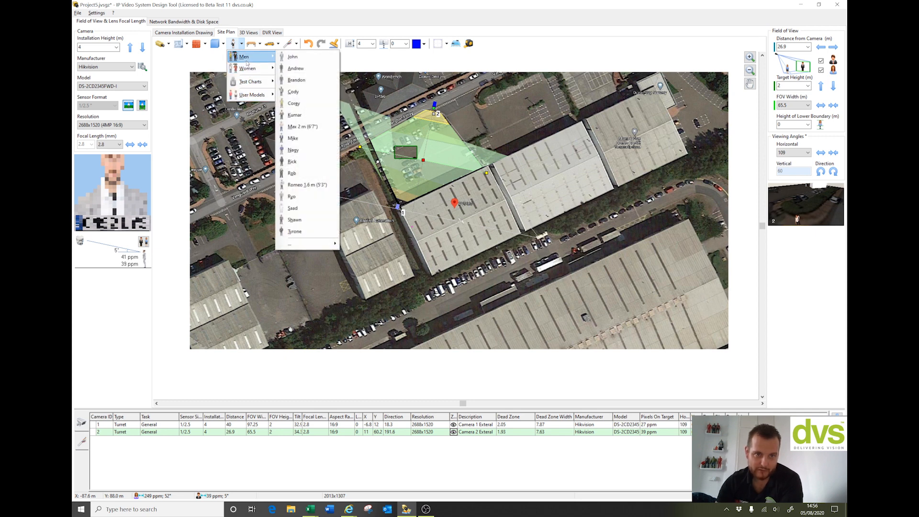
click(302, 69)
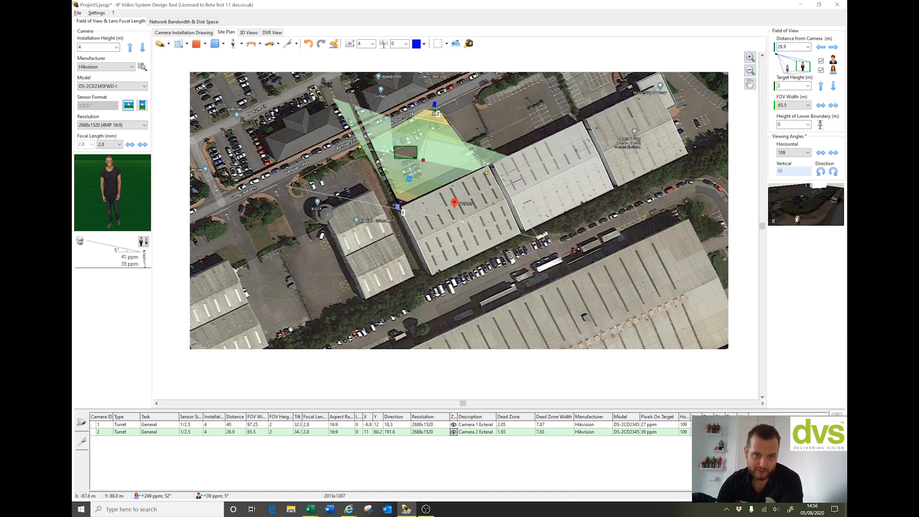
click(417, 180)
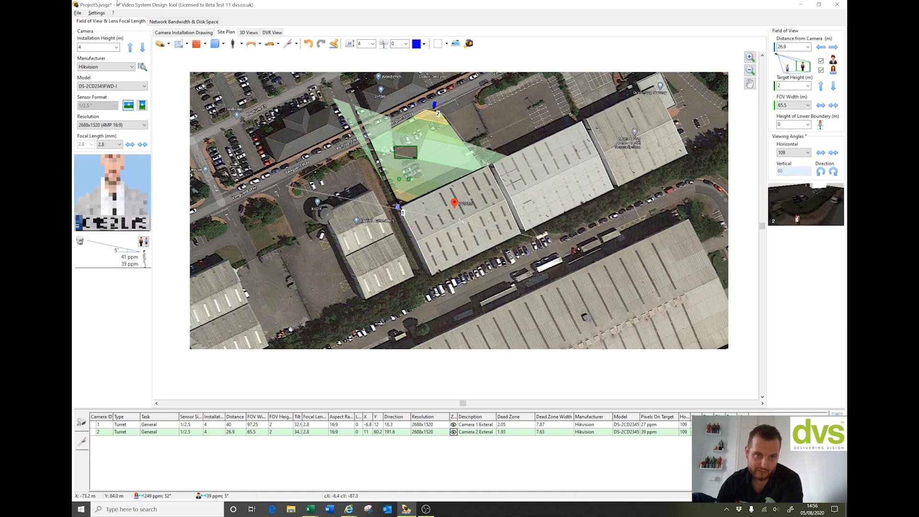
Step: Place the Alice woman model in the northern part of the car park, just south of camera 2
click(241, 43)
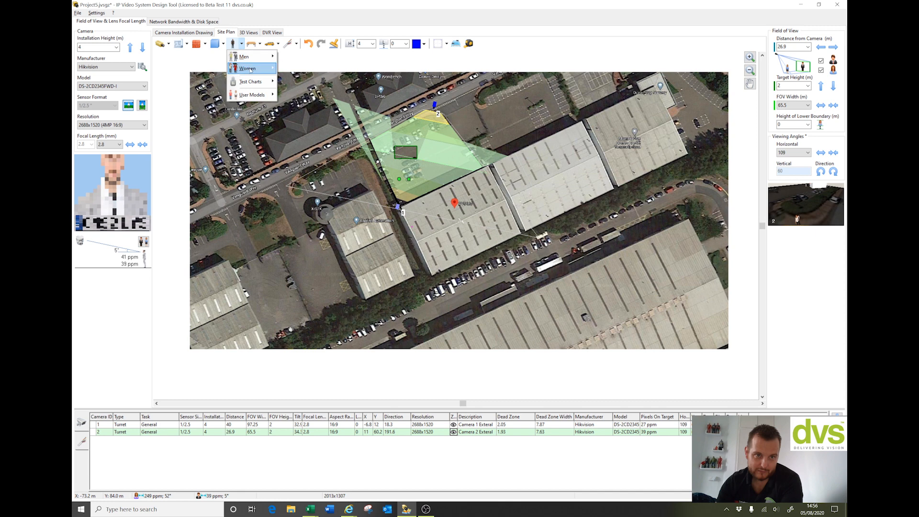
click(292, 68)
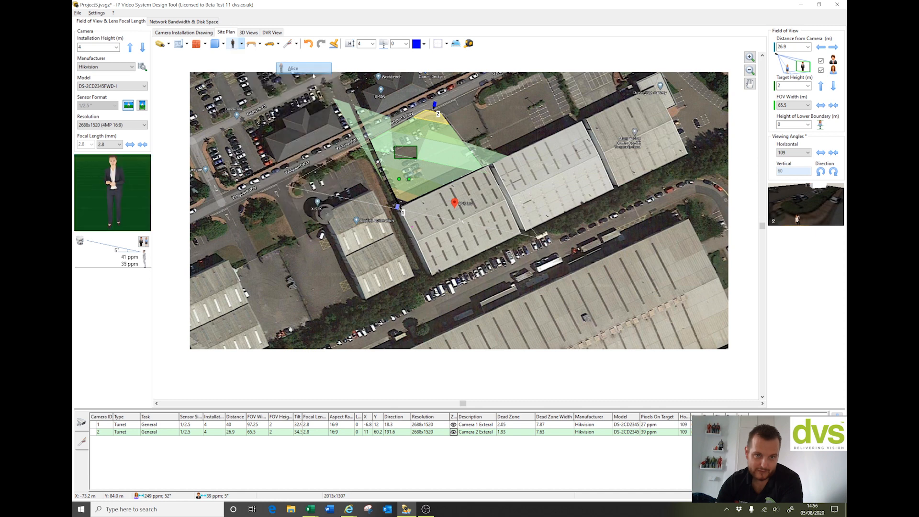
click(423, 128)
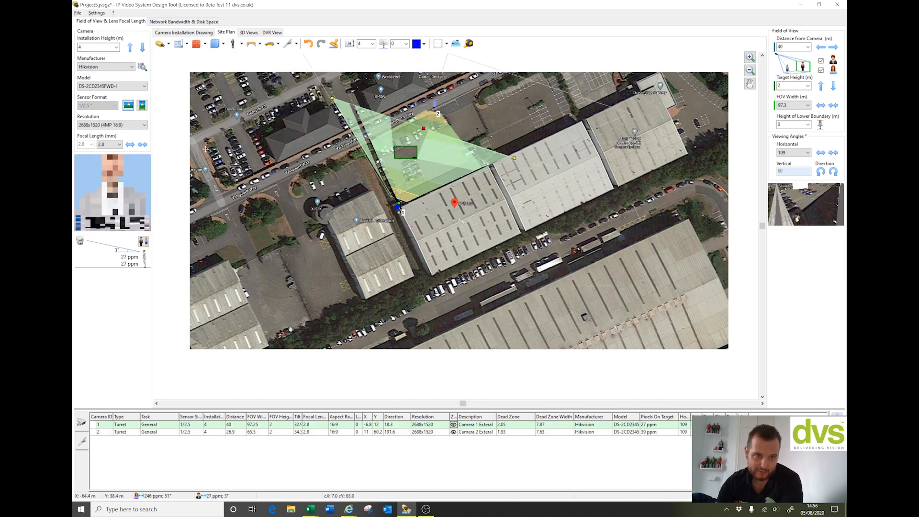
click(439, 124)
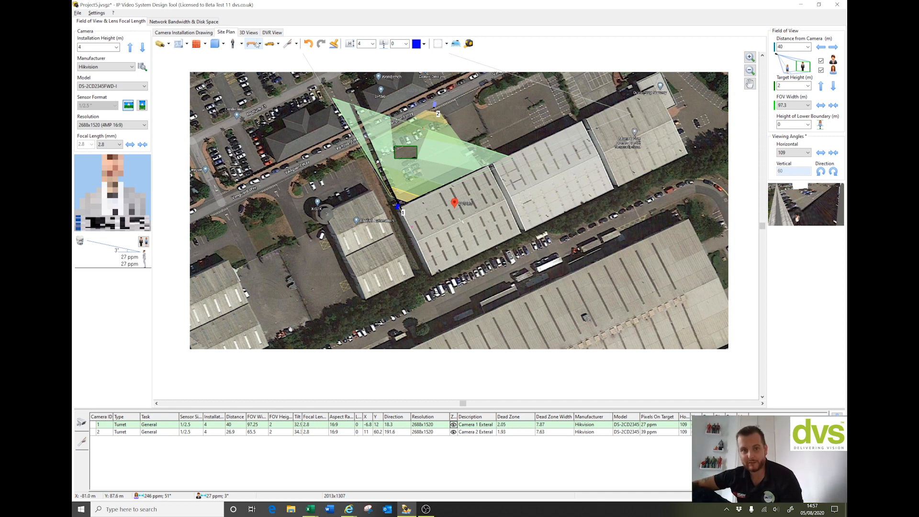
Step: Add a Car 2 model in the eastern part of the car park, east of the box
click(275, 45)
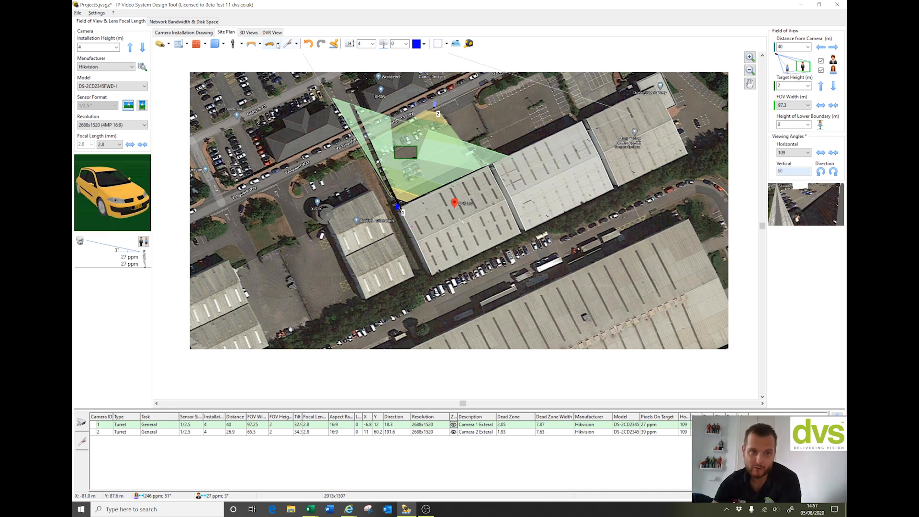
click(278, 44)
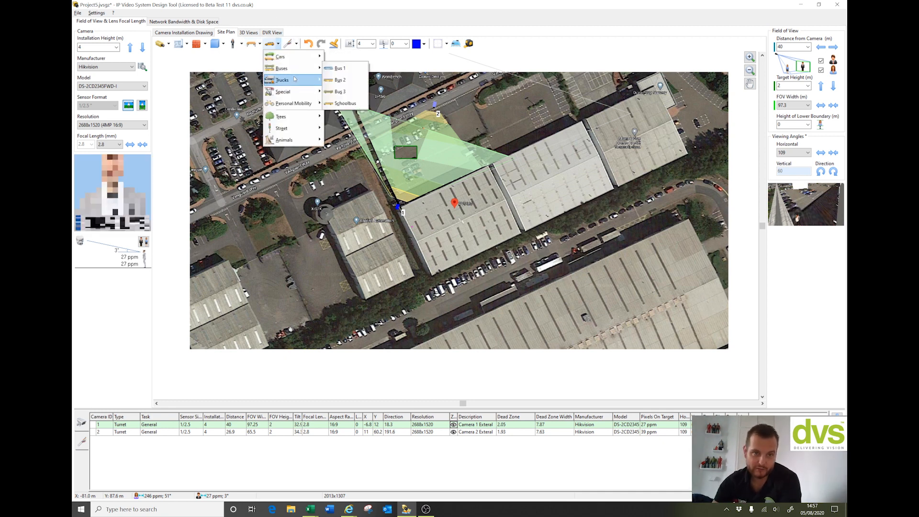
mouse_move(302, 102)
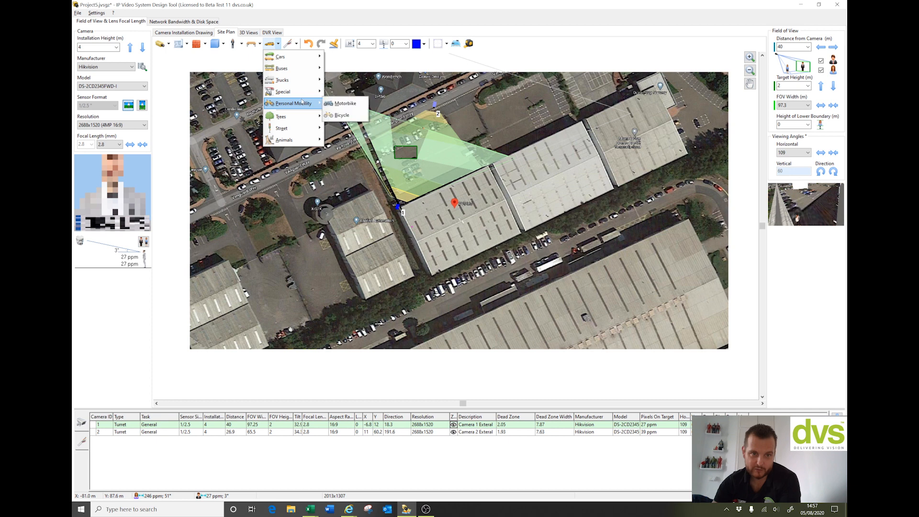
mouse_move(294, 133)
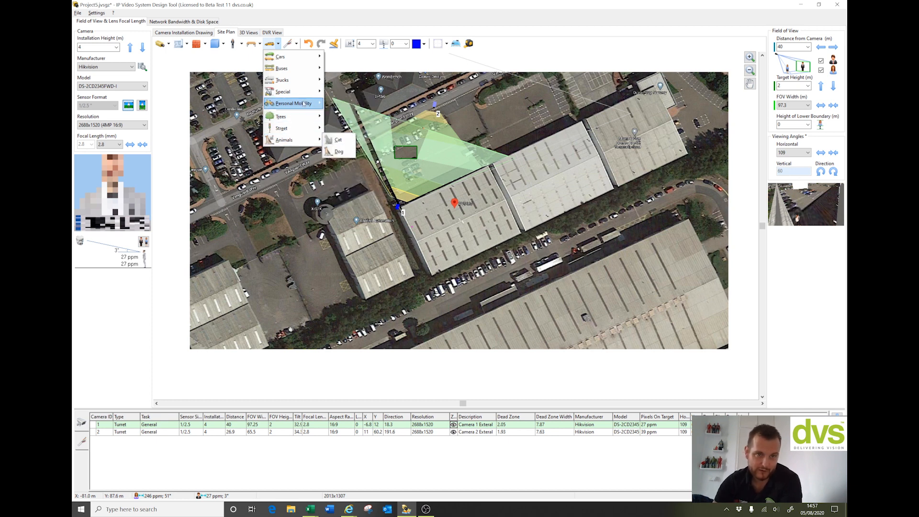
mouse_move(301, 62)
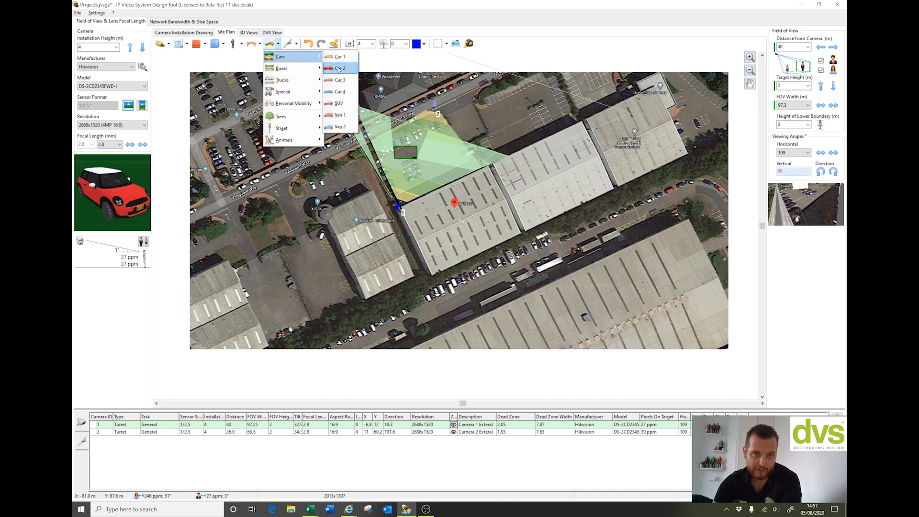
click(338, 68)
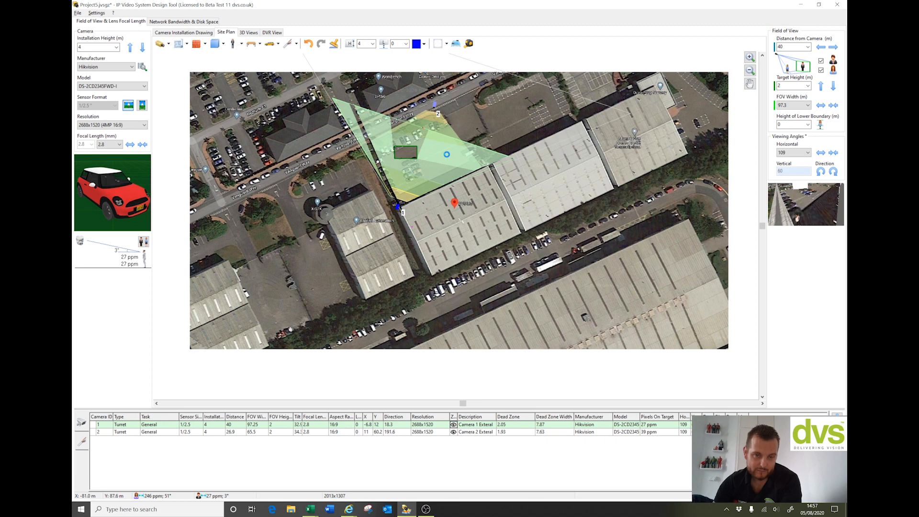
click(447, 154)
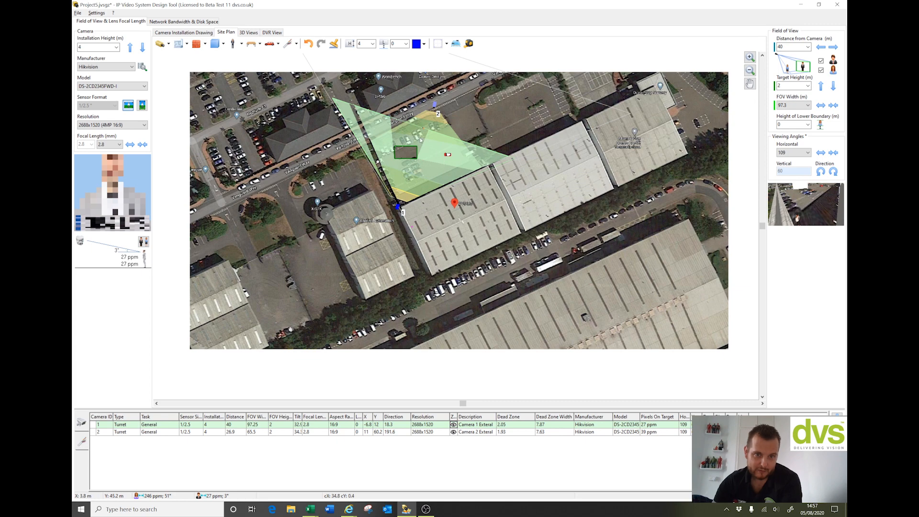
Step: Add a Schoolbus model and place it on the car park's western edge beside Vanguard Way, northwest of the box
scroll(420, 139, up, 3)
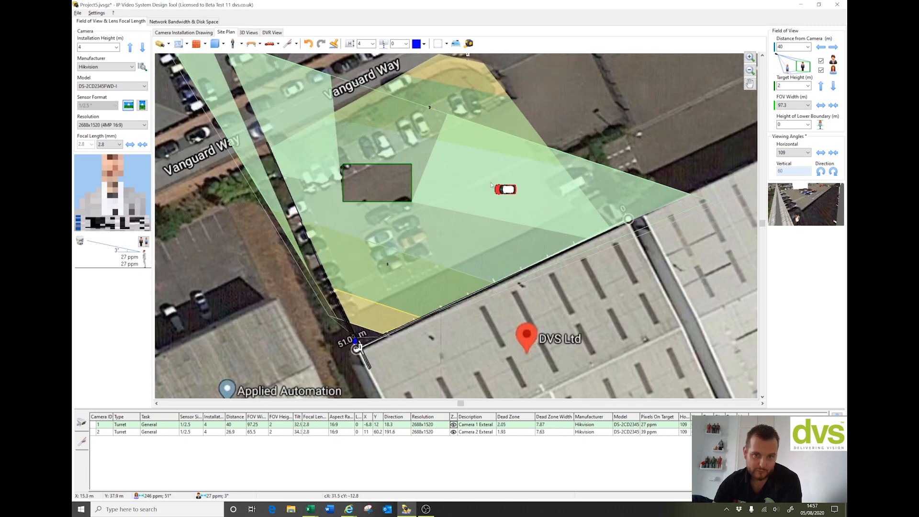
click(276, 44)
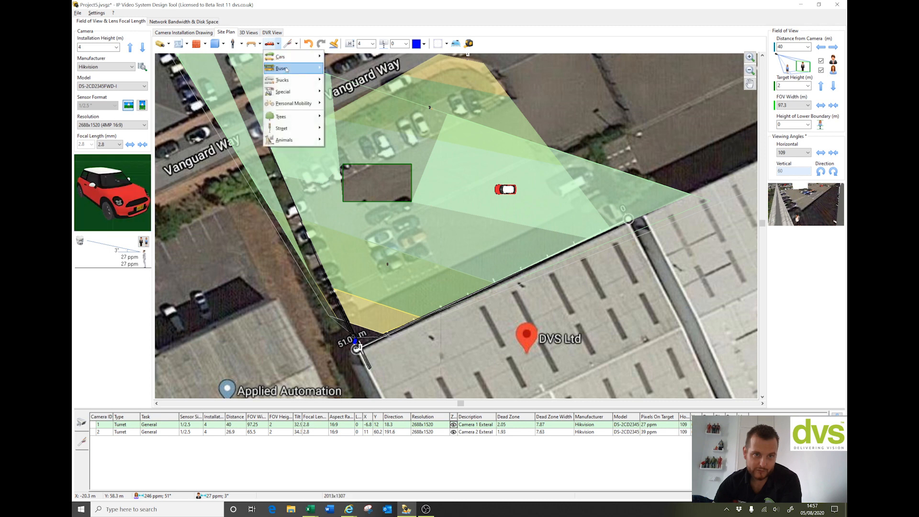
mouse_move(288, 68)
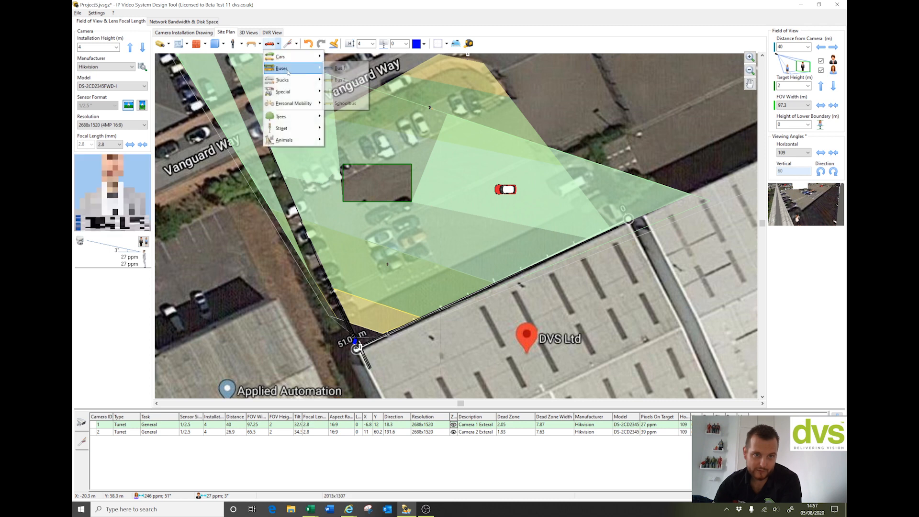
click(344, 103)
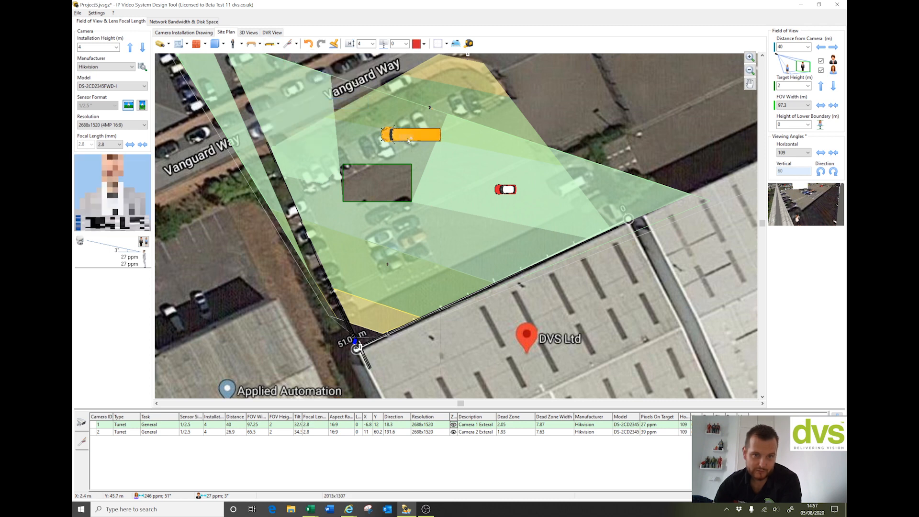
drag(412, 136, 303, 159)
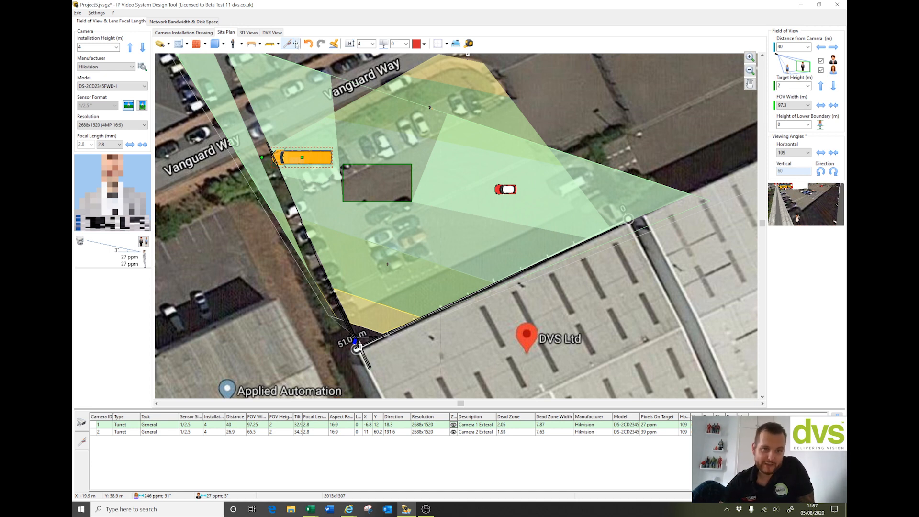
Step: Place a Digital Video Recorder inside the DVS building, just east of camera 1
click(296, 44)
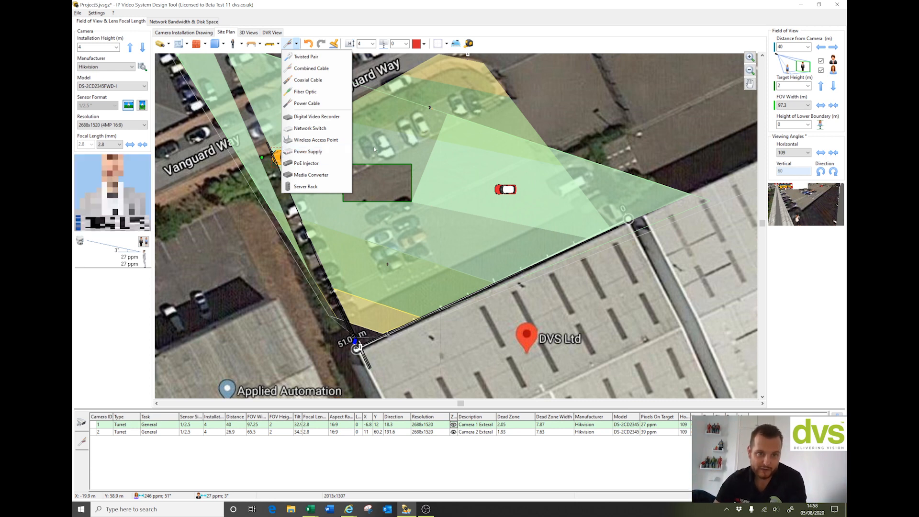
drag(327, 117, 329, 120)
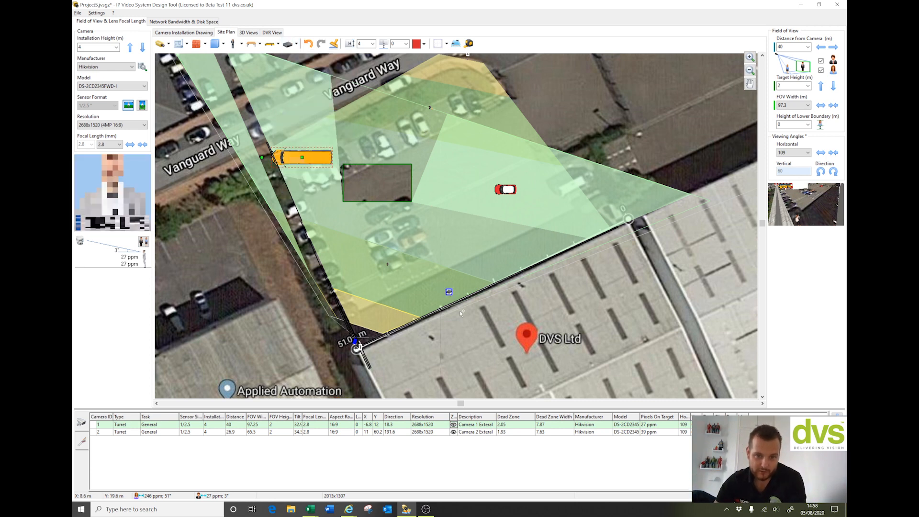
click(417, 349)
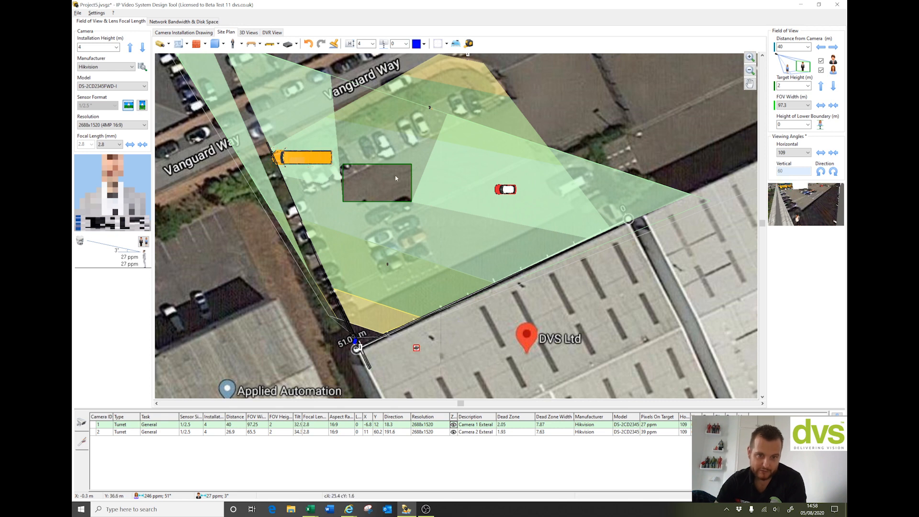
Step: Run a Twisted Pair cable from camera 1 through the video recorder and across the car park to camera 2
click(296, 44)
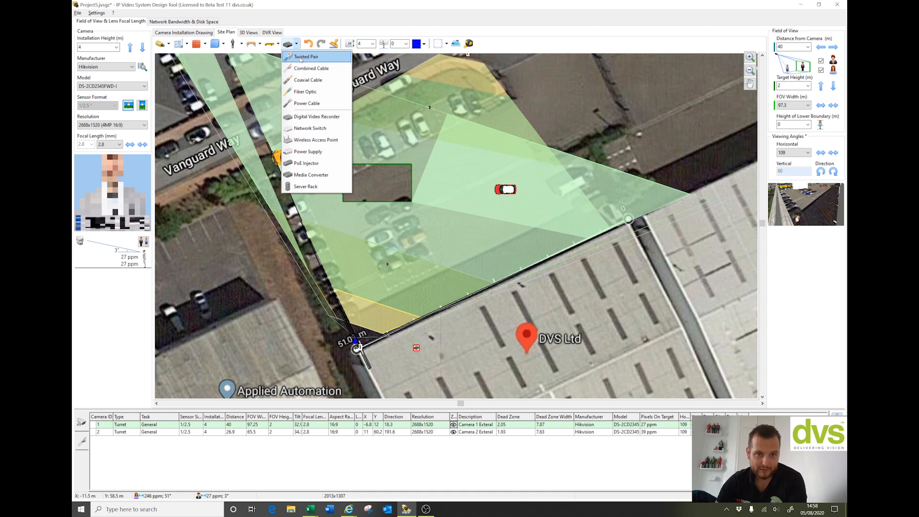
click(303, 58)
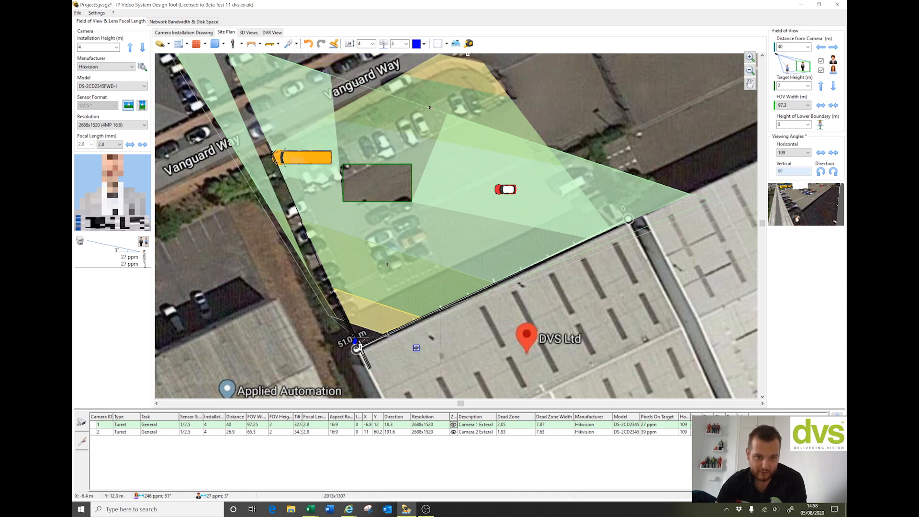
click(357, 345)
click(416, 343)
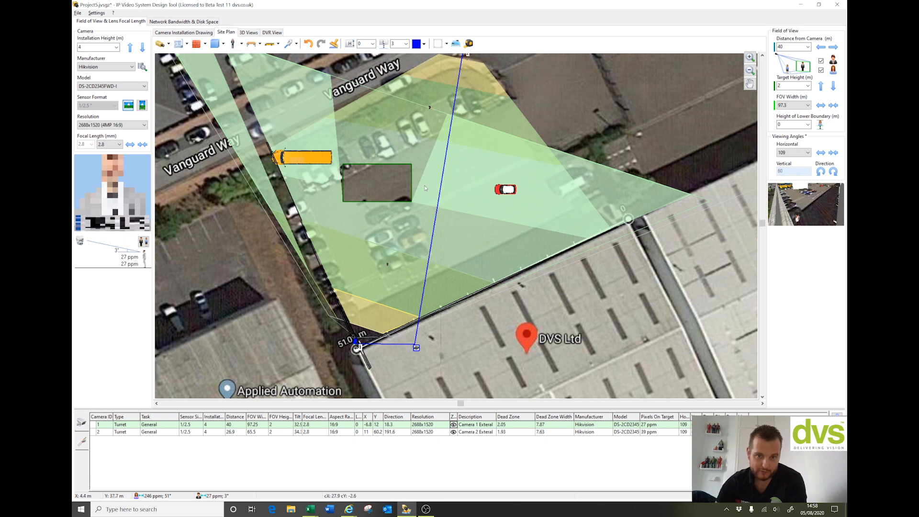
Step: In the cable list, label the twisted pair as running from 2 to 1 and describe it as "Cat5e link cable"
click(84, 441)
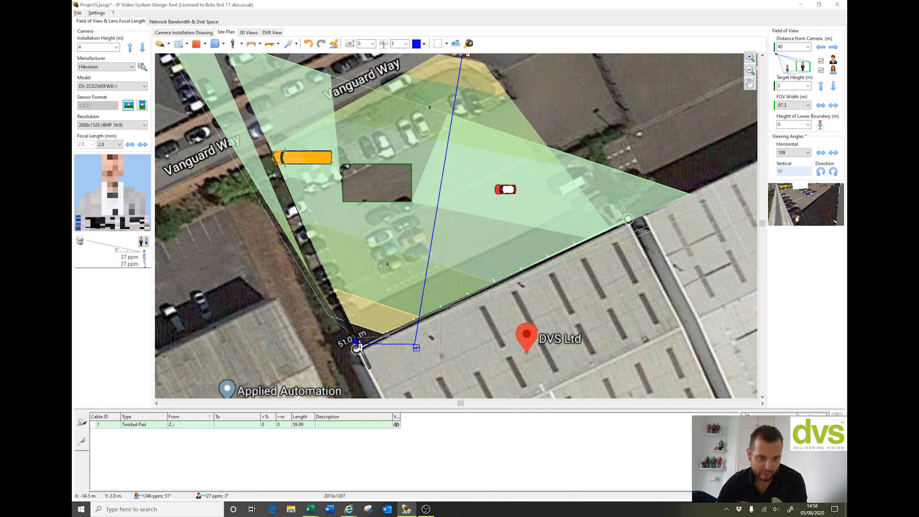
click(234, 426)
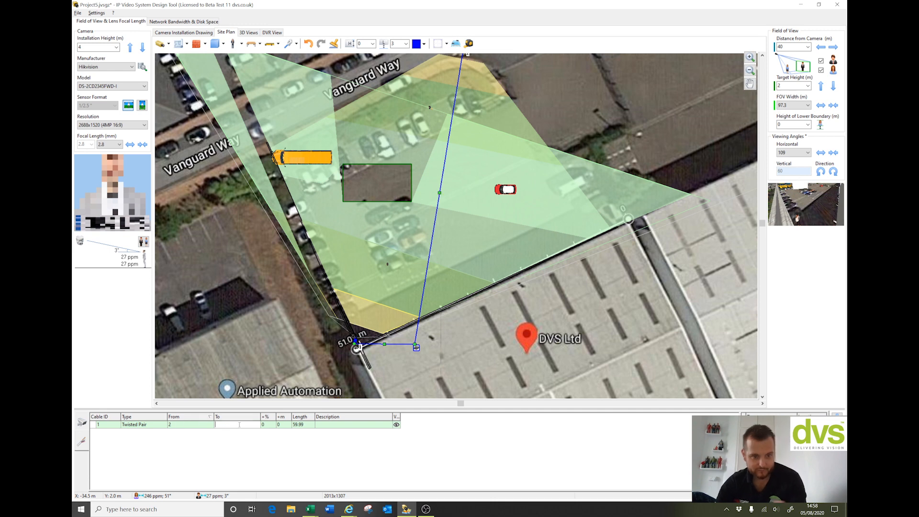
click(325, 424)
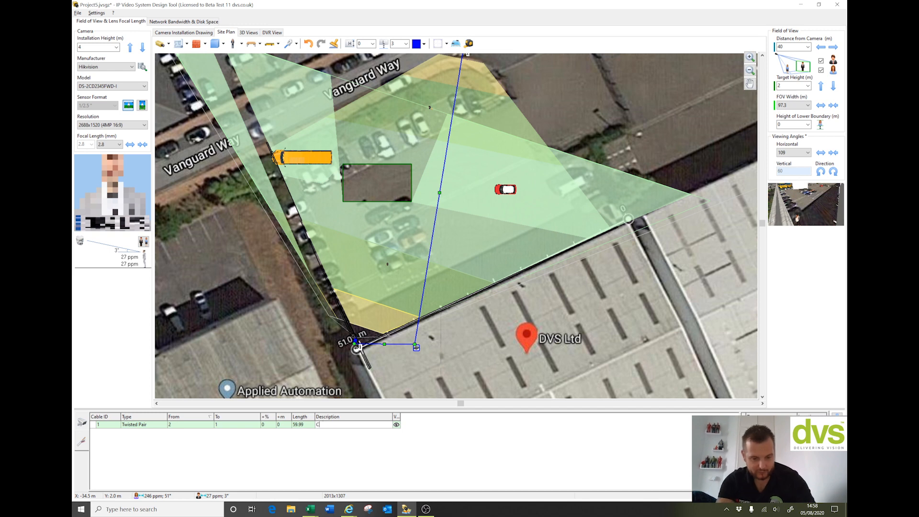
text(Cat5e link )
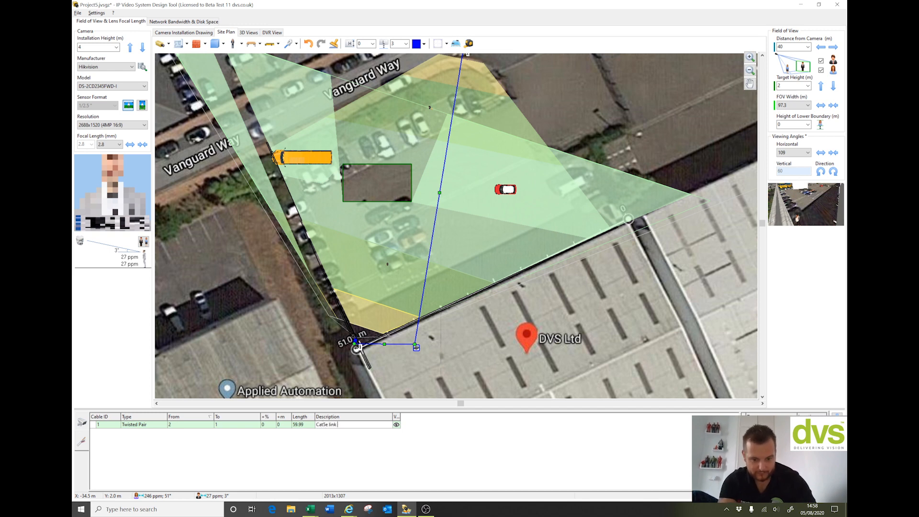
text(cabl)
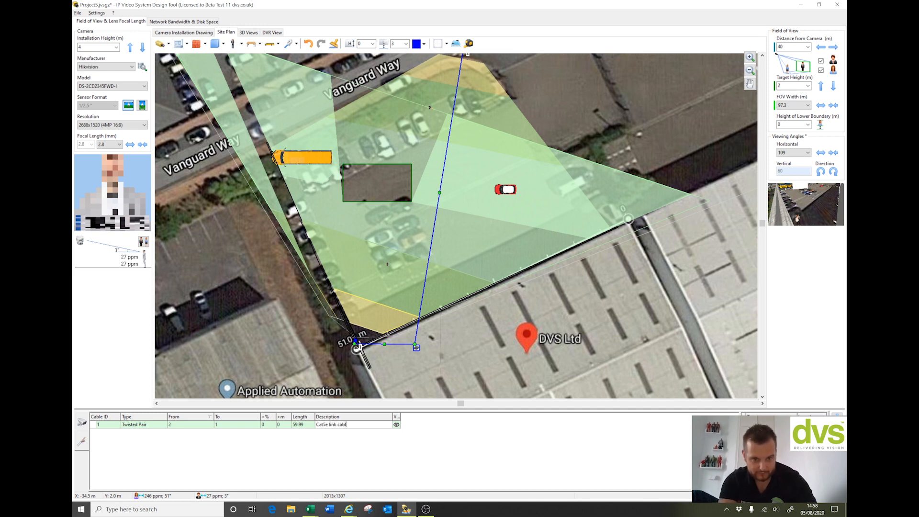
text(w)
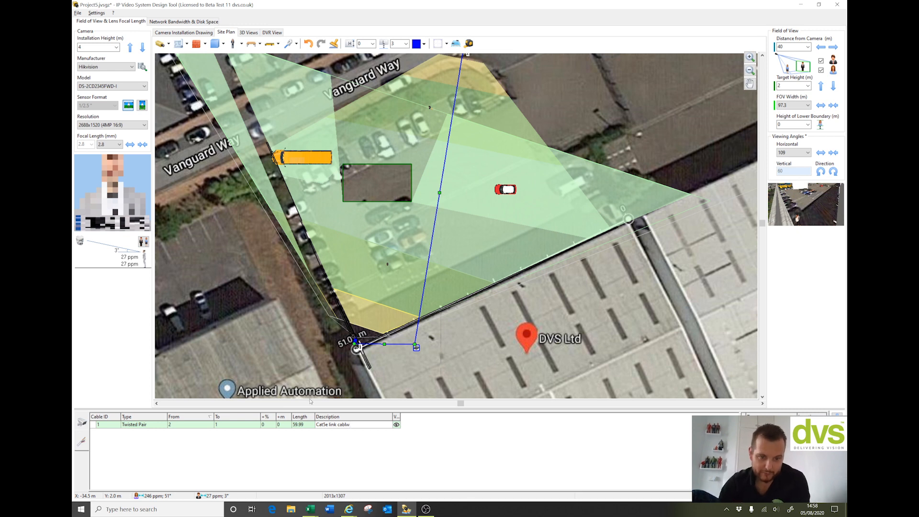
key(BackSpace)
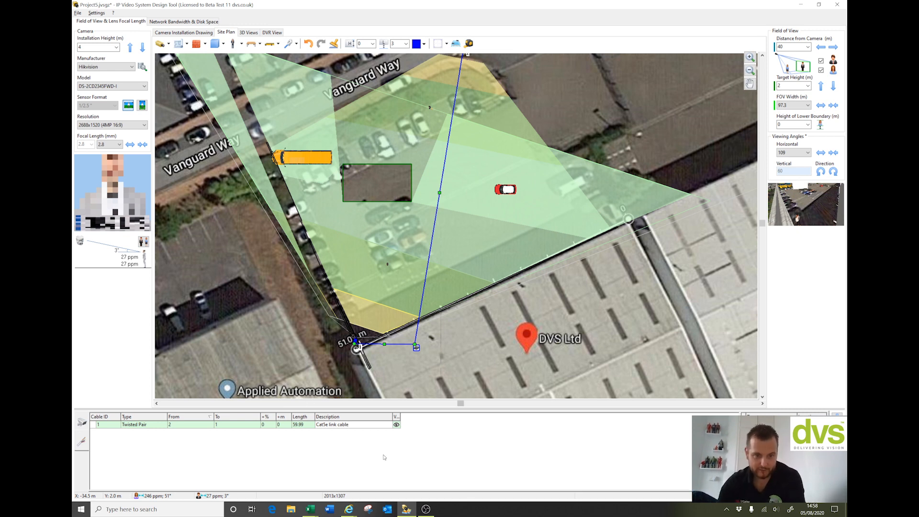
key(Return)
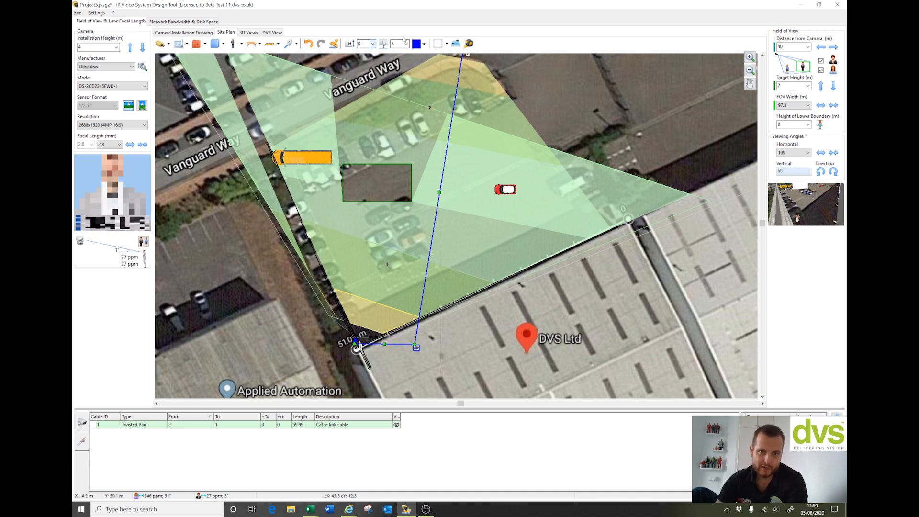
Step: Measure the distance across the car park from its northeastern end to its western edge just south of the school bus
click(424, 44)
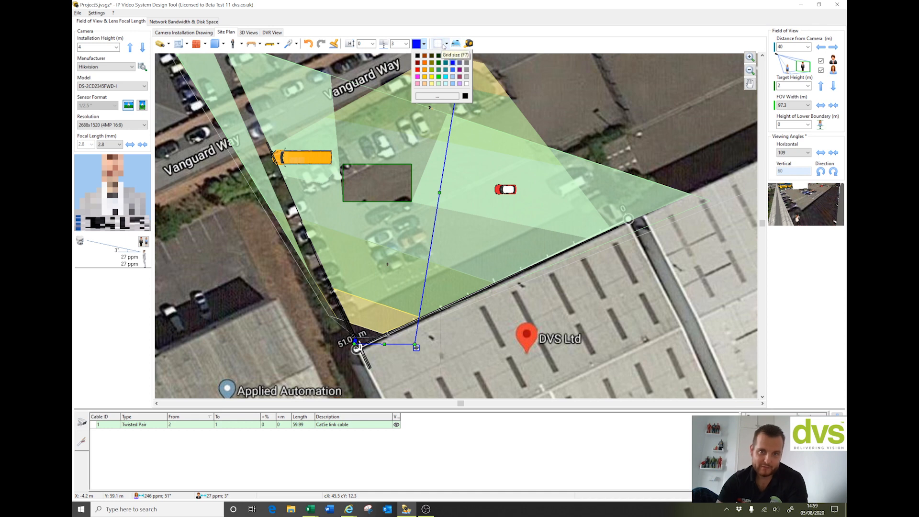
click(476, 49)
click(469, 43)
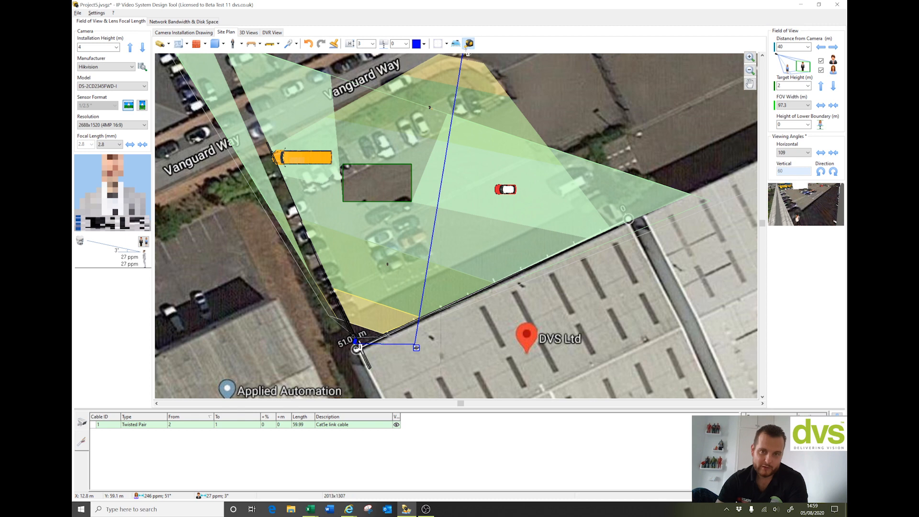
click(501, 85)
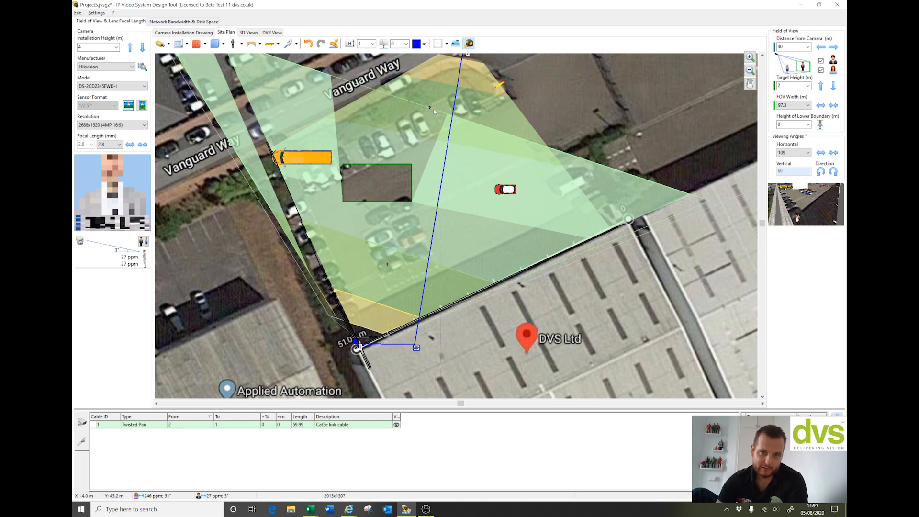
click(271, 190)
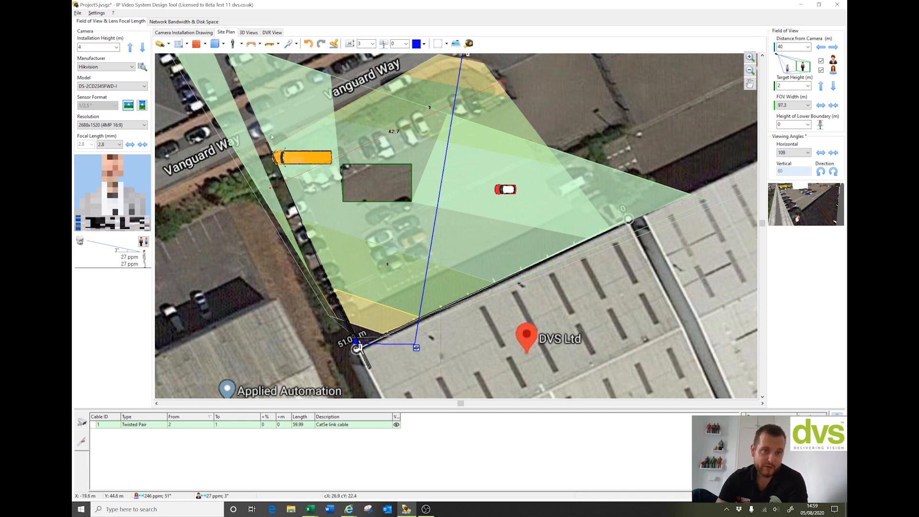
Step: Switch from the site plan to the camera installation drawing and display camera 2 there from the camera list
click(171, 33)
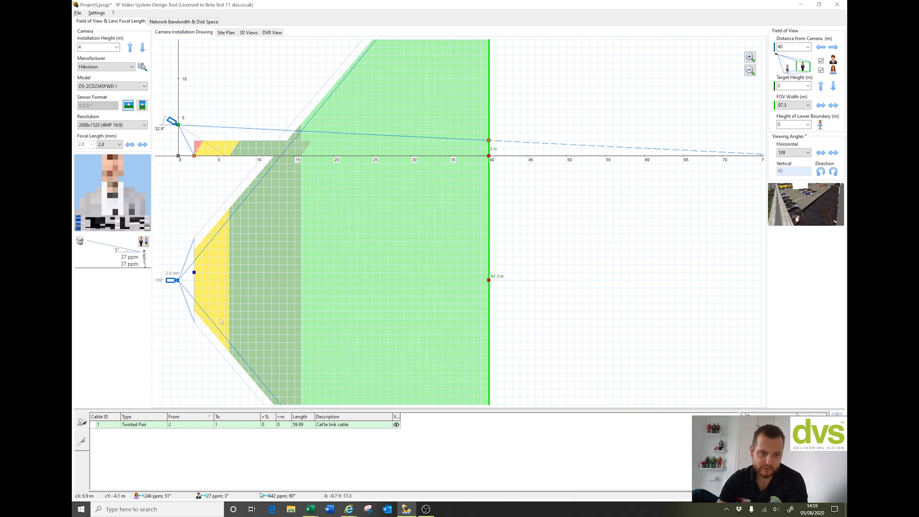
click(81, 422)
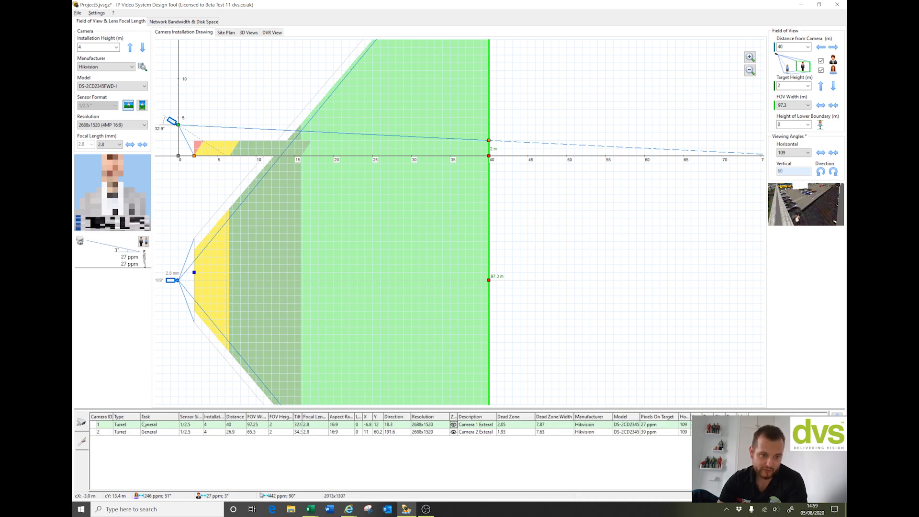
click(120, 432)
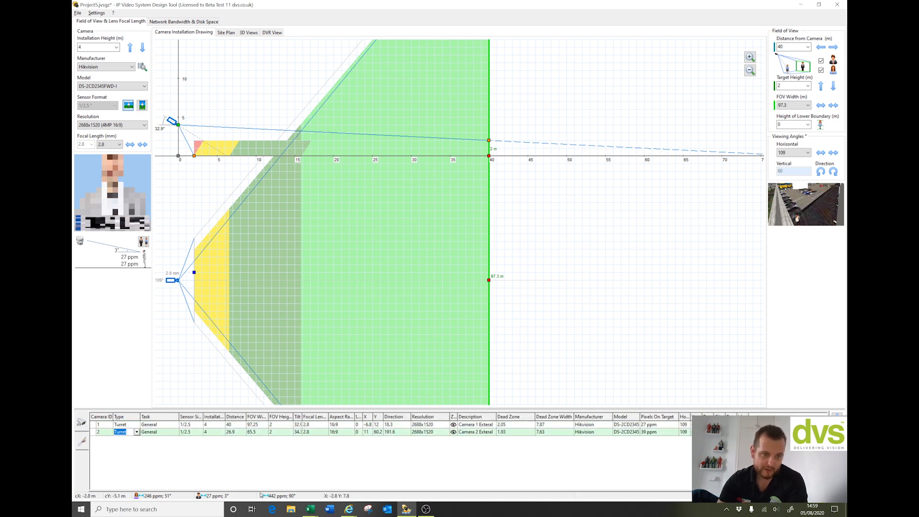
click(132, 426)
click(168, 430)
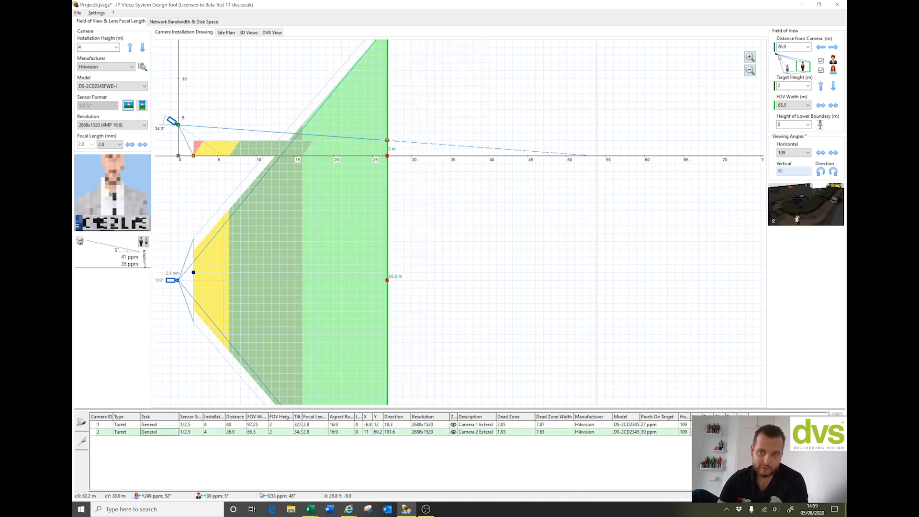
Step: Raise camera 2's target height to 9.8 m in the side view and extend its field of view farther from the camera
click(750, 71)
click(751, 71)
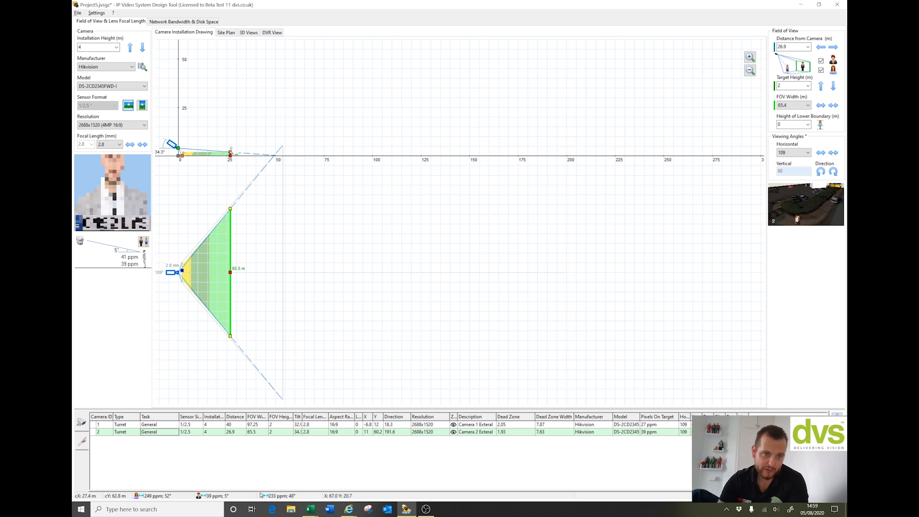
mouse_move(231, 150)
mouse_down()
mouse_move(236, 100)
mouse_move(234, 127)
mouse_up()
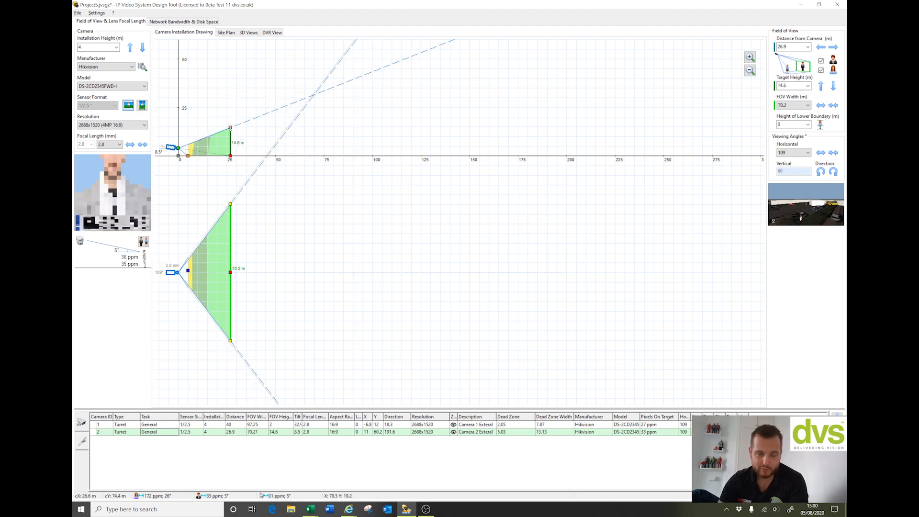
drag(230, 128, 230, 150)
mouse_move(229, 128)
mouse_down()
mouse_move(231, 148)
mouse_move(230, 138)
mouse_up()
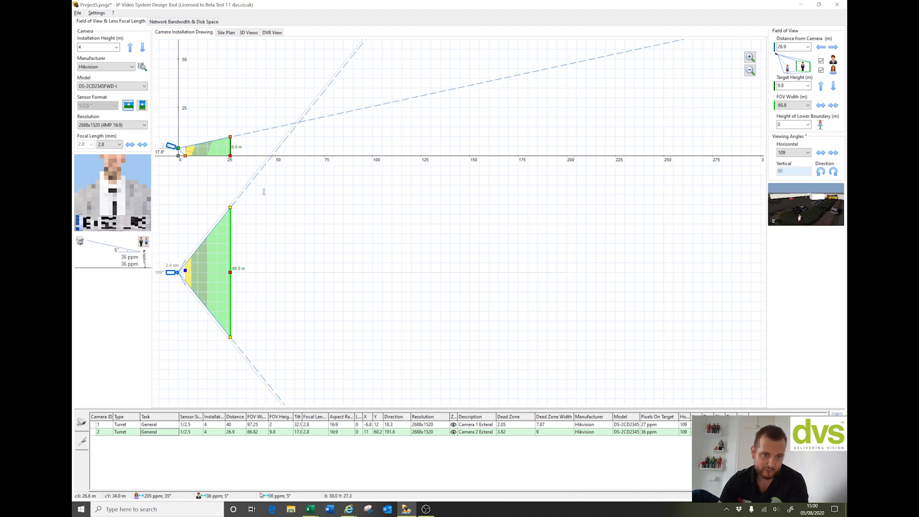
drag(231, 272, 273, 267)
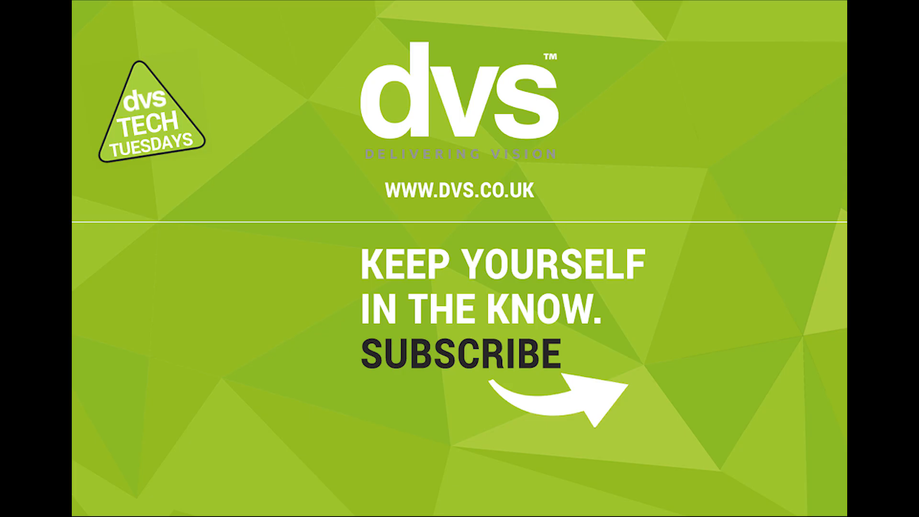